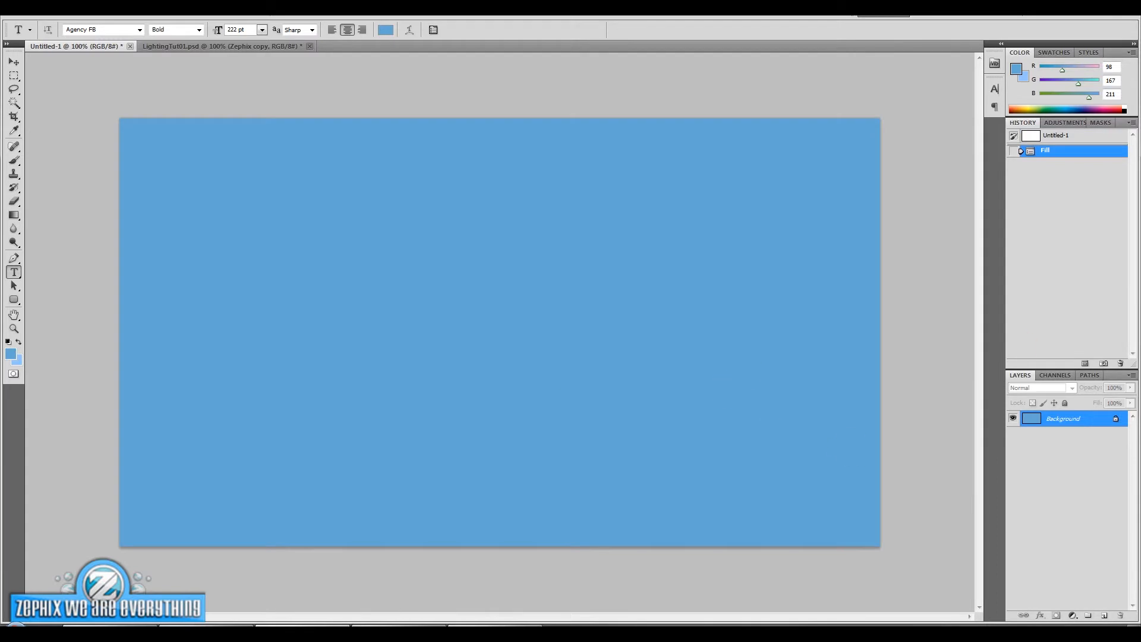
# Swap the foreground and background colours and confirm the lighter blue 92c4fd as the foreground colour
pyautogui.click(19, 342)
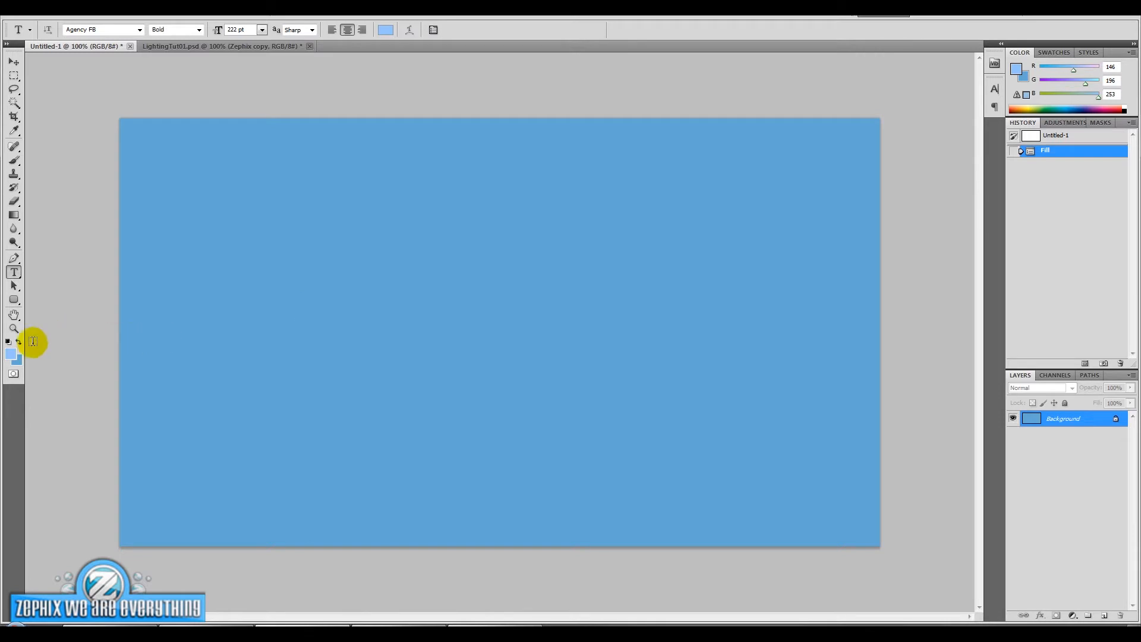
pyautogui.click(10, 354)
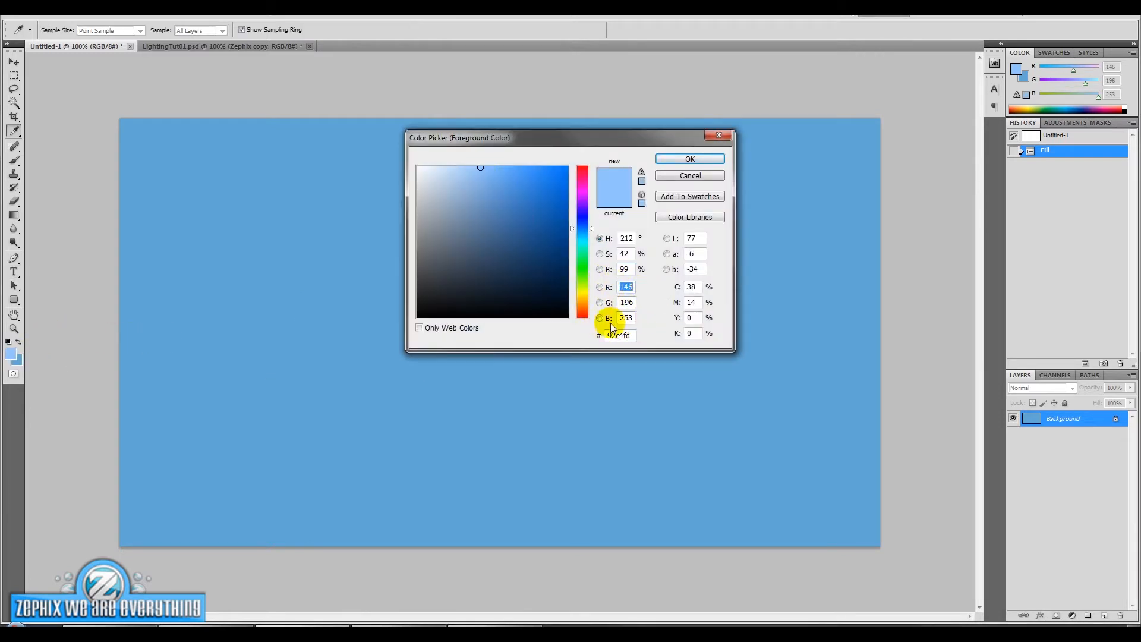
pyautogui.click(690, 159)
pyautogui.press('t')
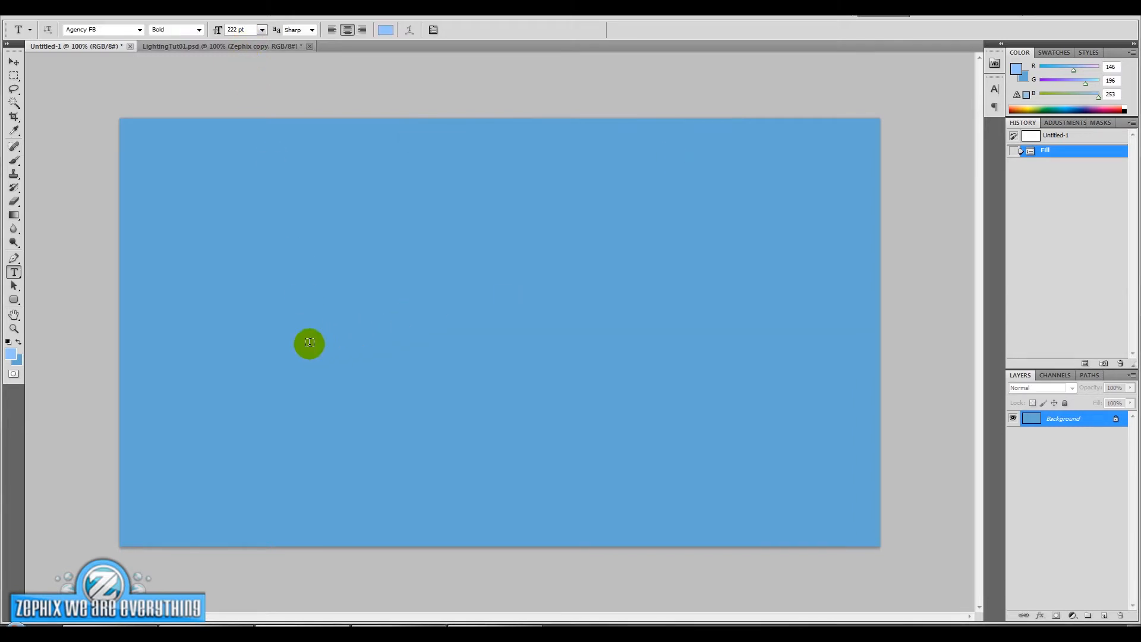
# Add the text "Zephix" in Agency FB Bold at 222 pt and move it near the centre of the canvas
pyautogui.click(304, 338)
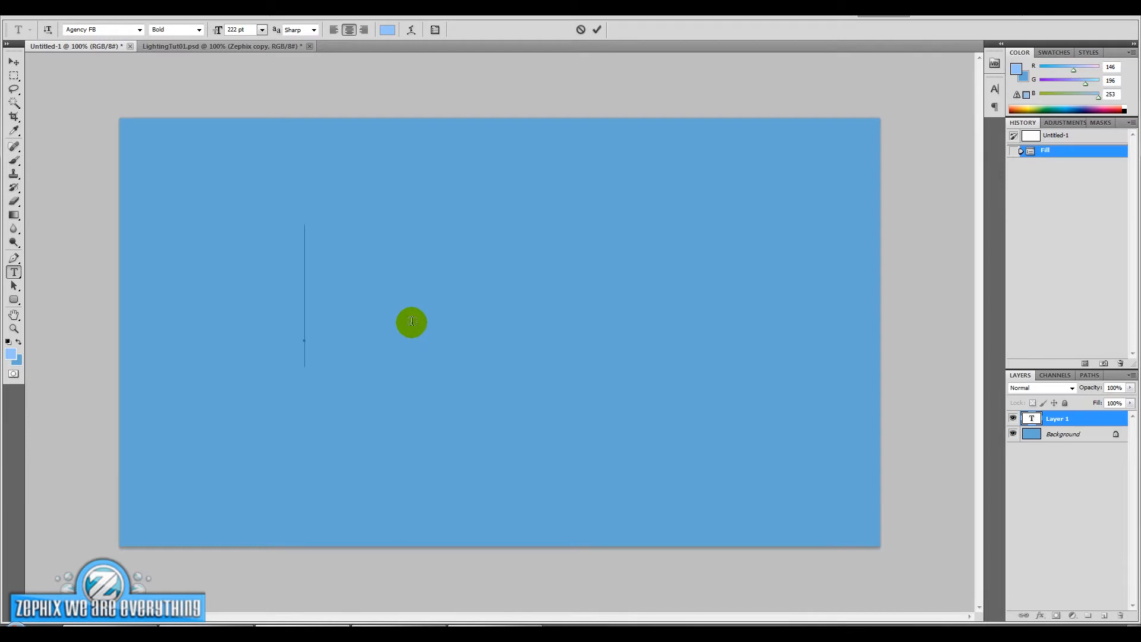
pyautogui.write('Zephix')
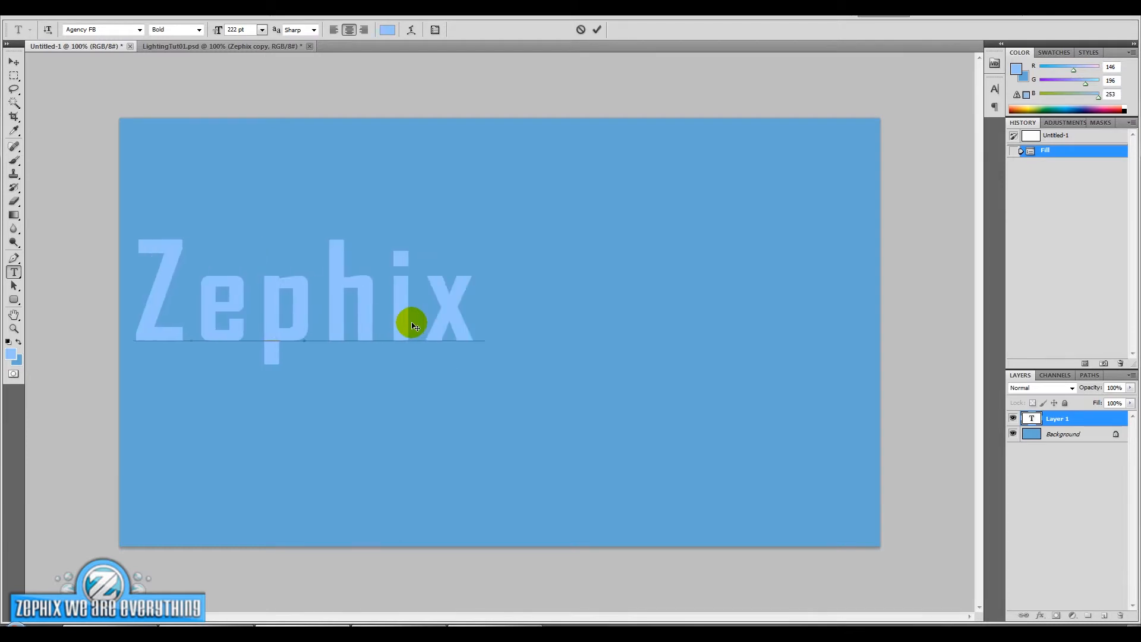
pyautogui.hotkey('ctrl', 'Return')
pyautogui.press('v')
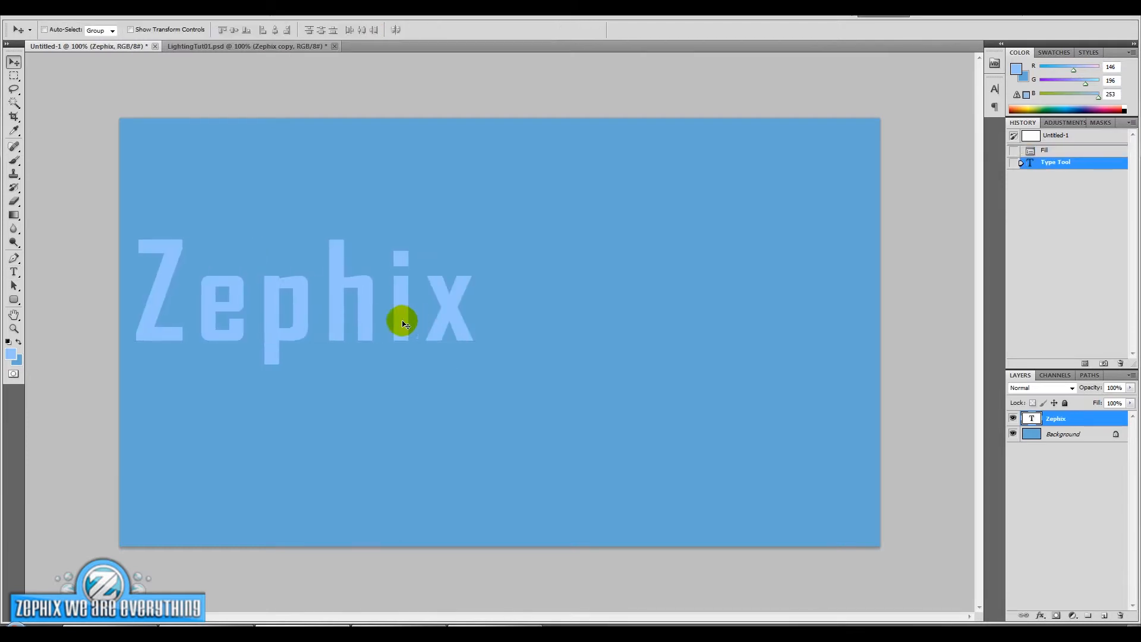
pyautogui.moveTo(397, 322); pyautogui.dragTo(559, 340)
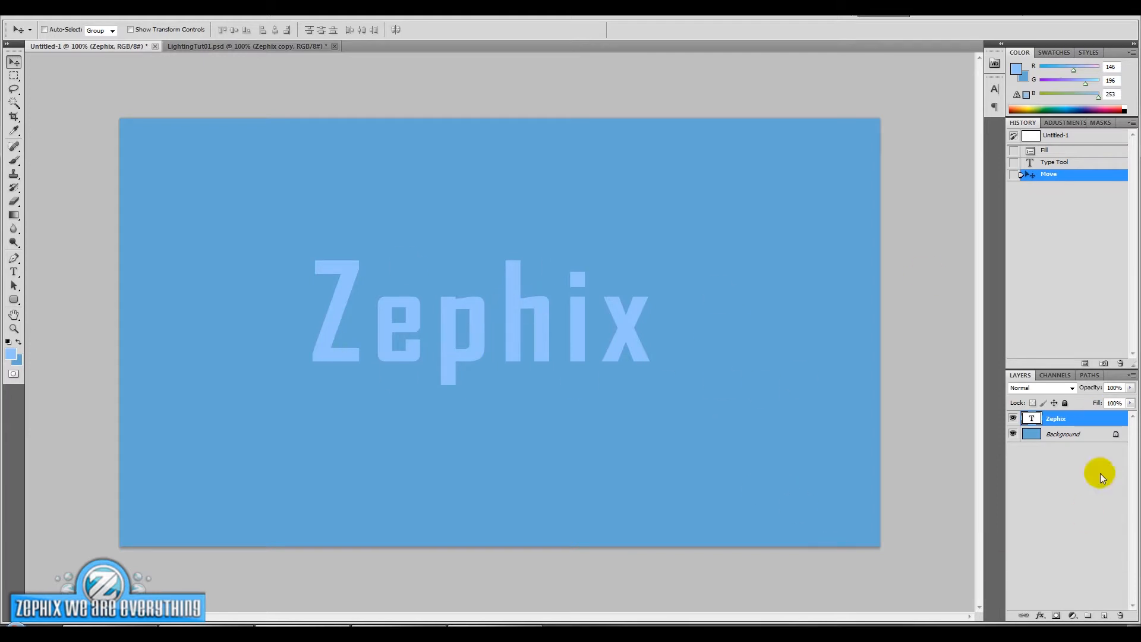
# Start the Lighting Effects filter on the Background layer, using the Default style with a Spotlight light type
pyautogui.click(1061, 434)
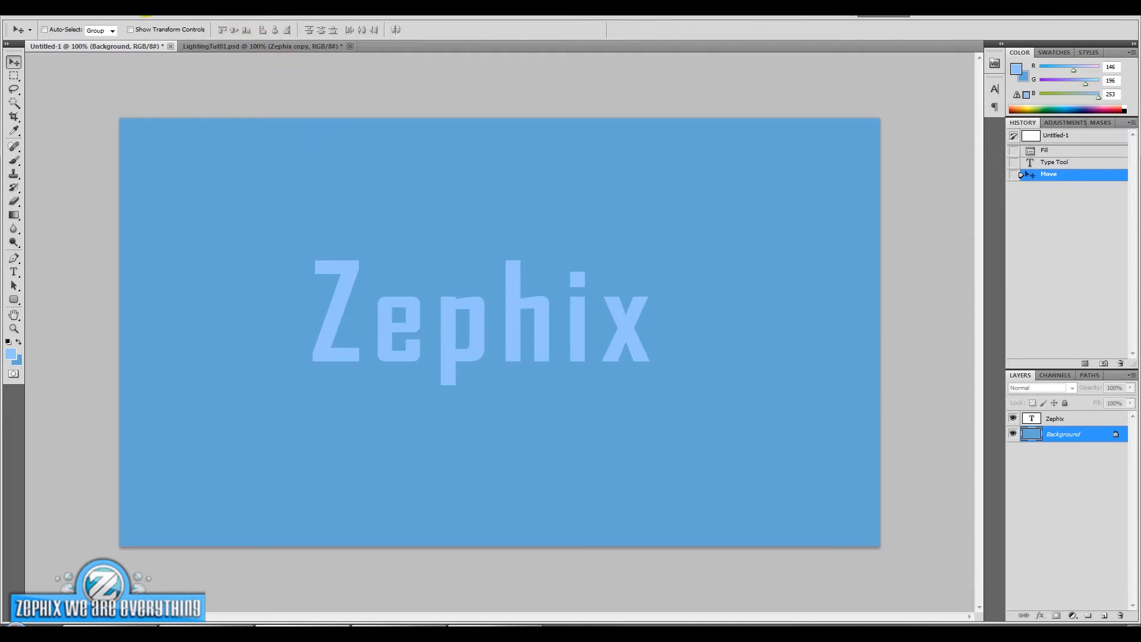
pyautogui.click(167, 15)
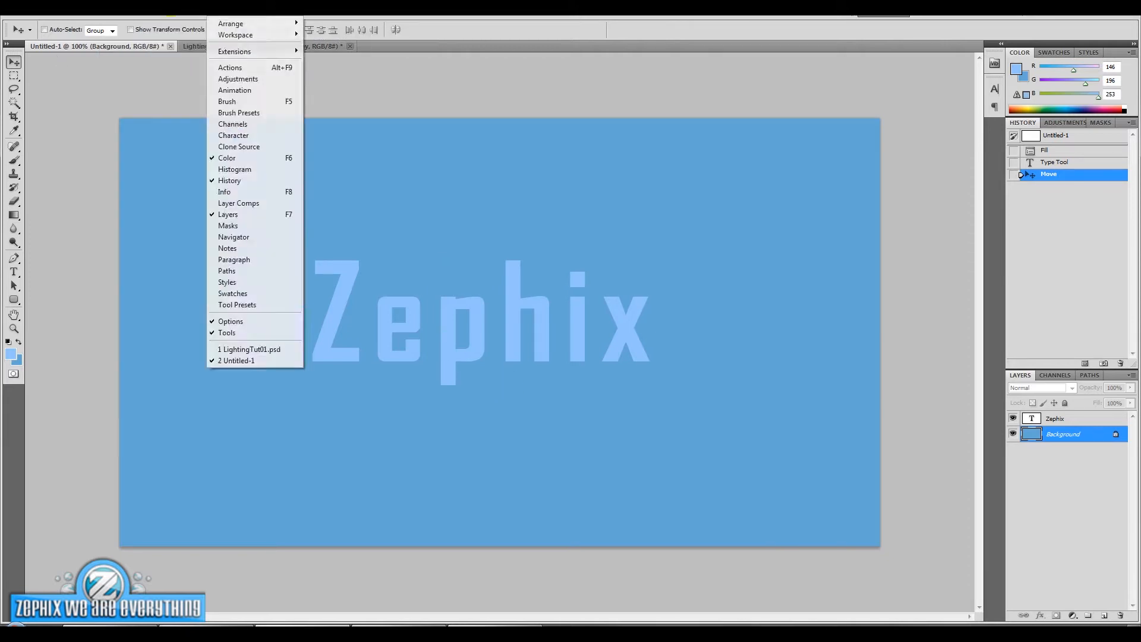
pyautogui.moveTo(181, 175)
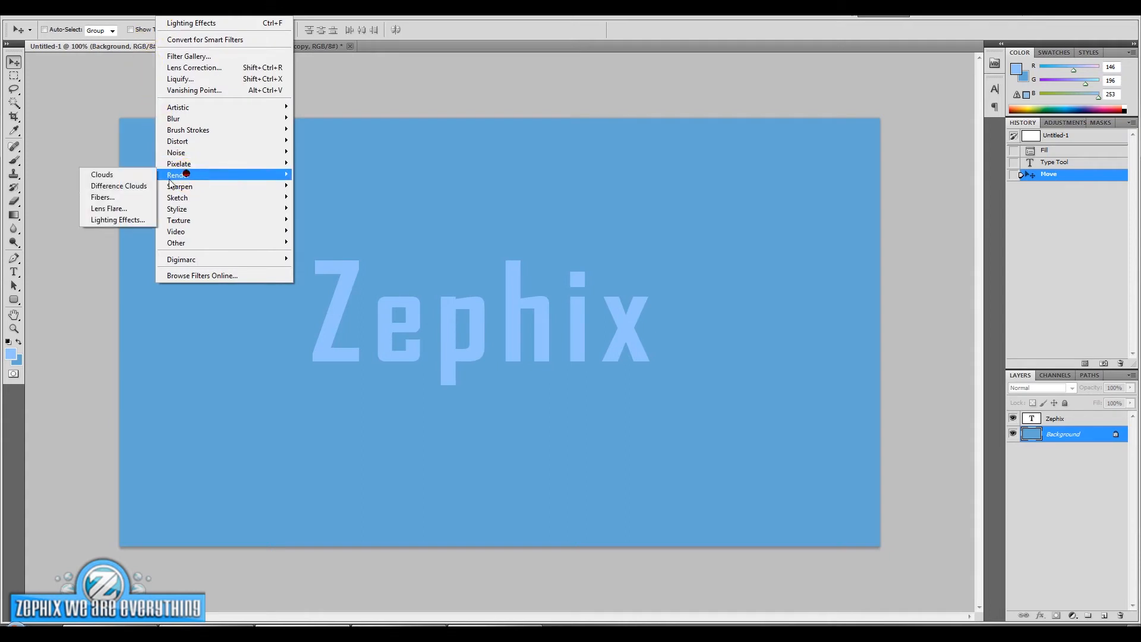
pyautogui.click(123, 220)
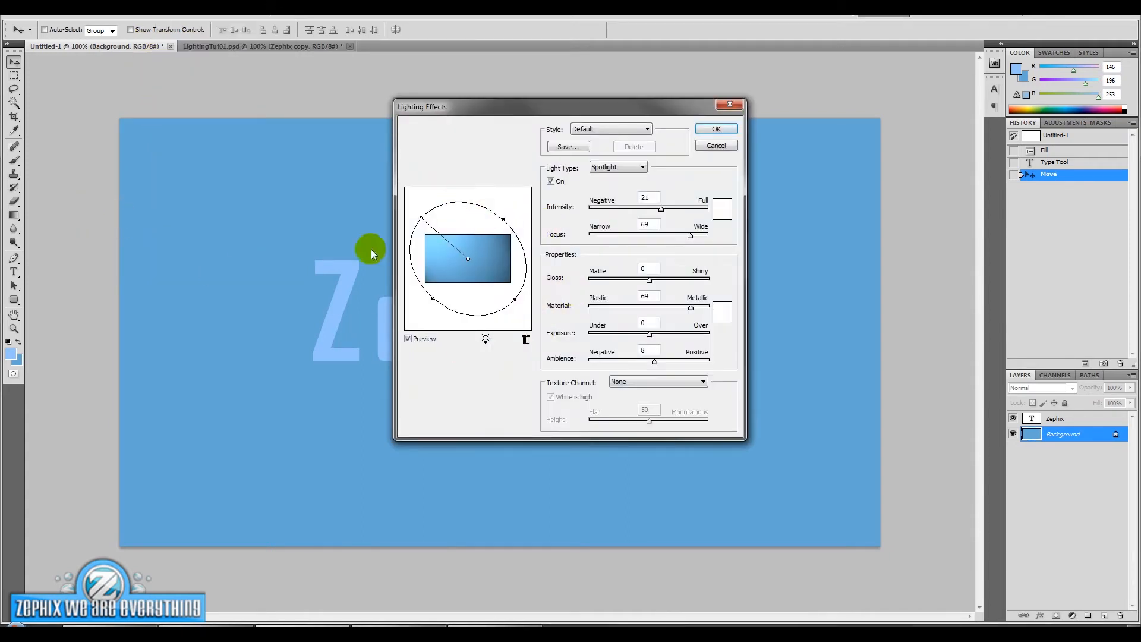
pyautogui.click(572, 128)
pyautogui.click(591, 139)
pyautogui.click(590, 130)
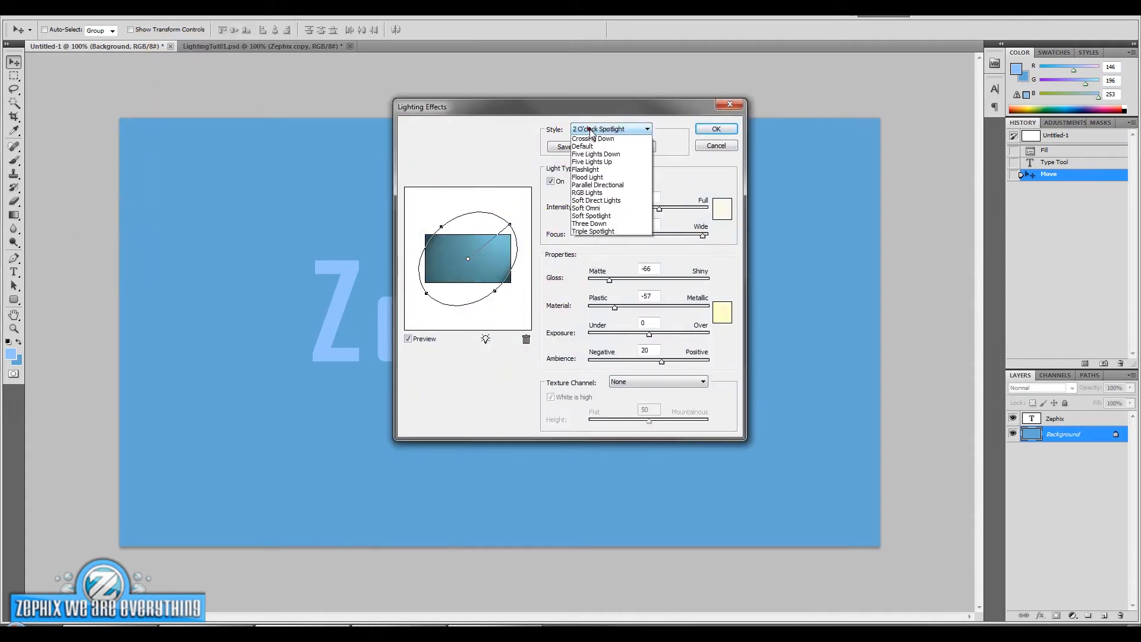
pyautogui.click(593, 176)
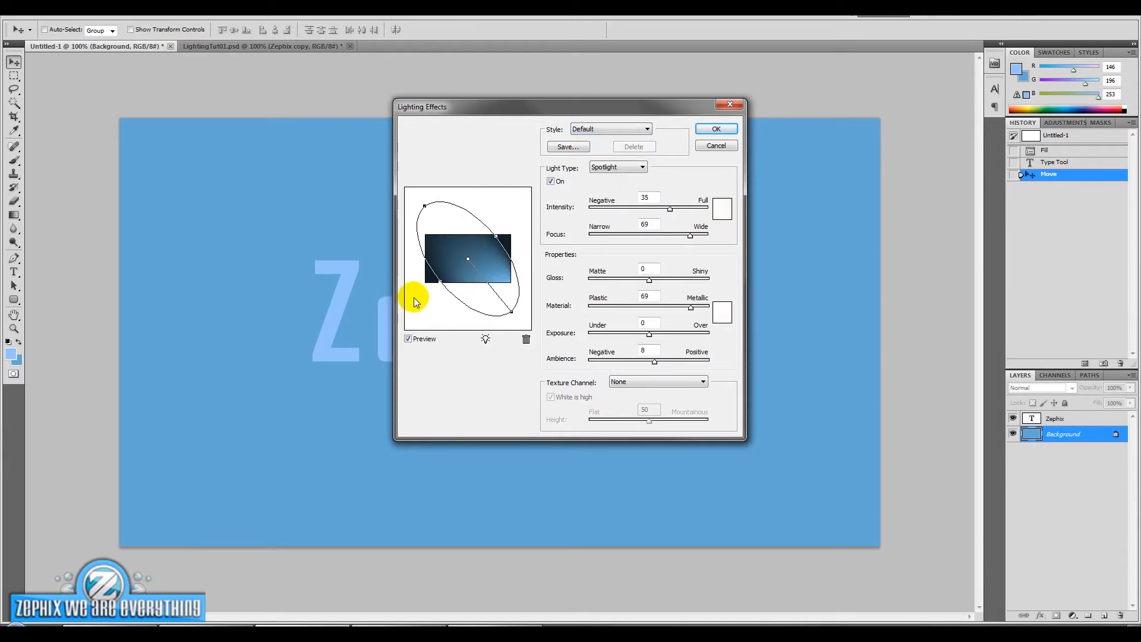
pyautogui.moveTo(551, 105); pyautogui.dragTo(428, 127)
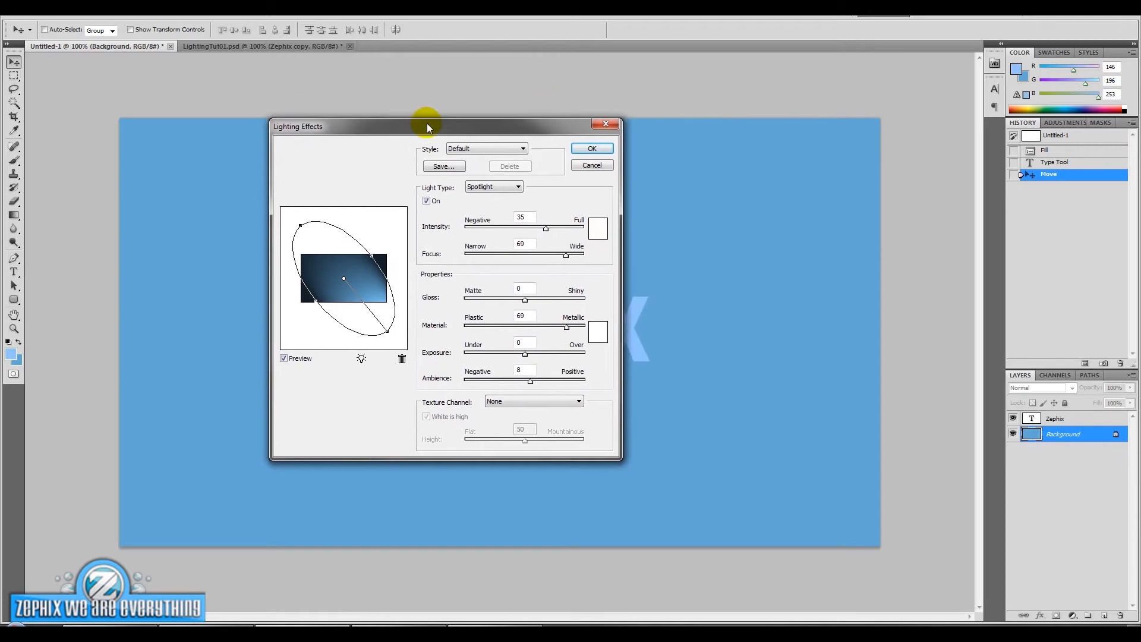
pyautogui.click(494, 187)
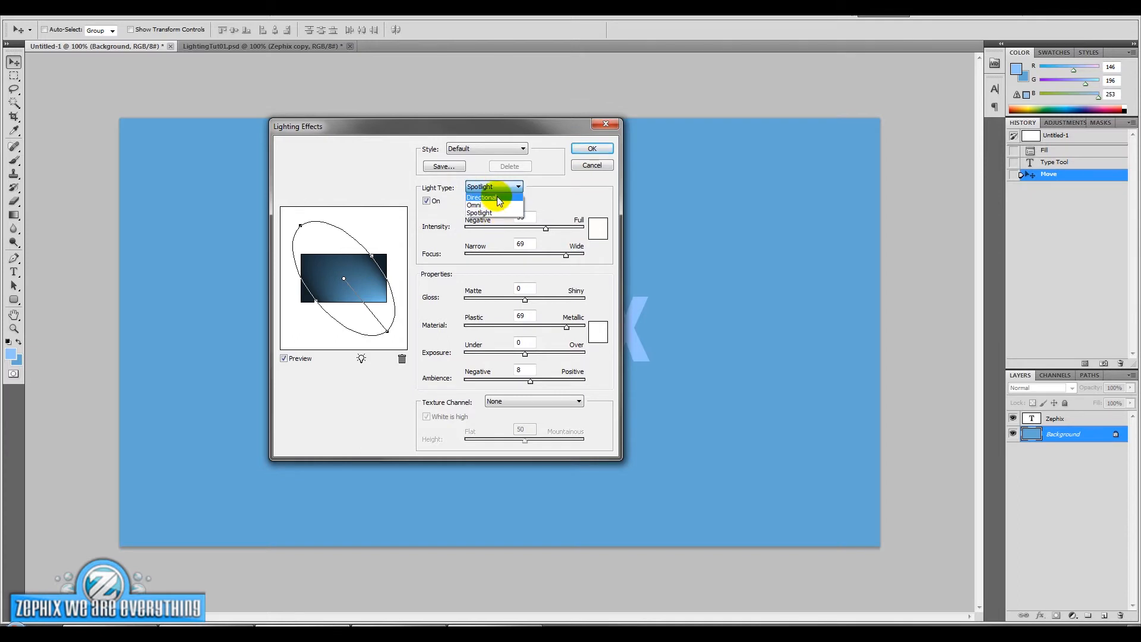
pyautogui.click(494, 214)
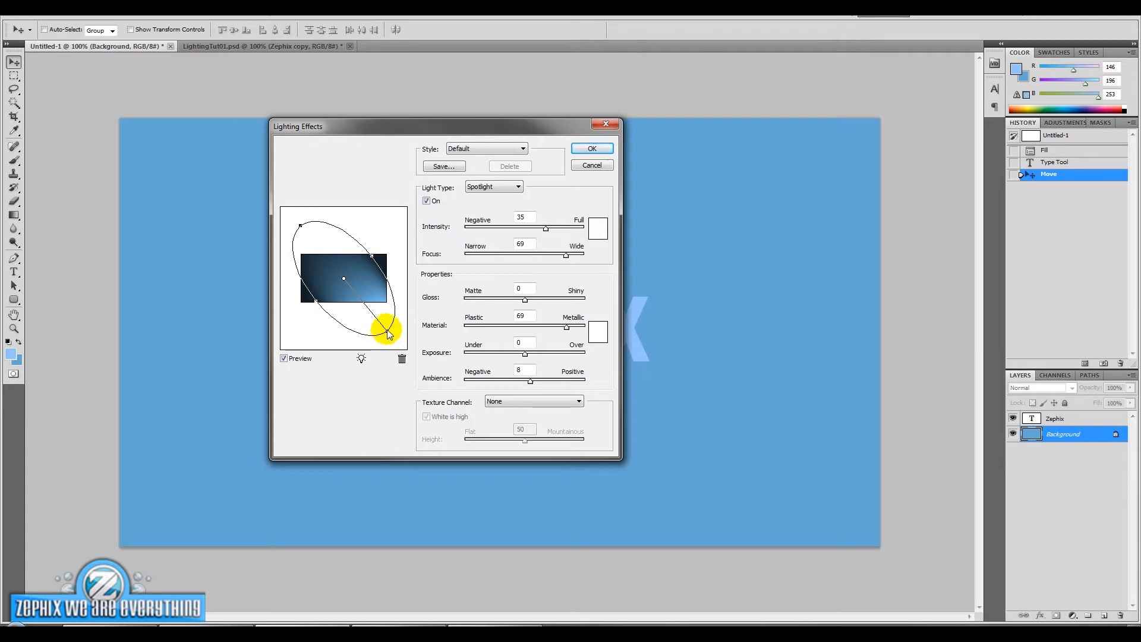
# Aim the spotlight from the image's upper-left corner with a wider ellipse, set its intensity to 23, and apply the filter
pyautogui.moveTo(385, 330); pyautogui.dragTo(296, 236)
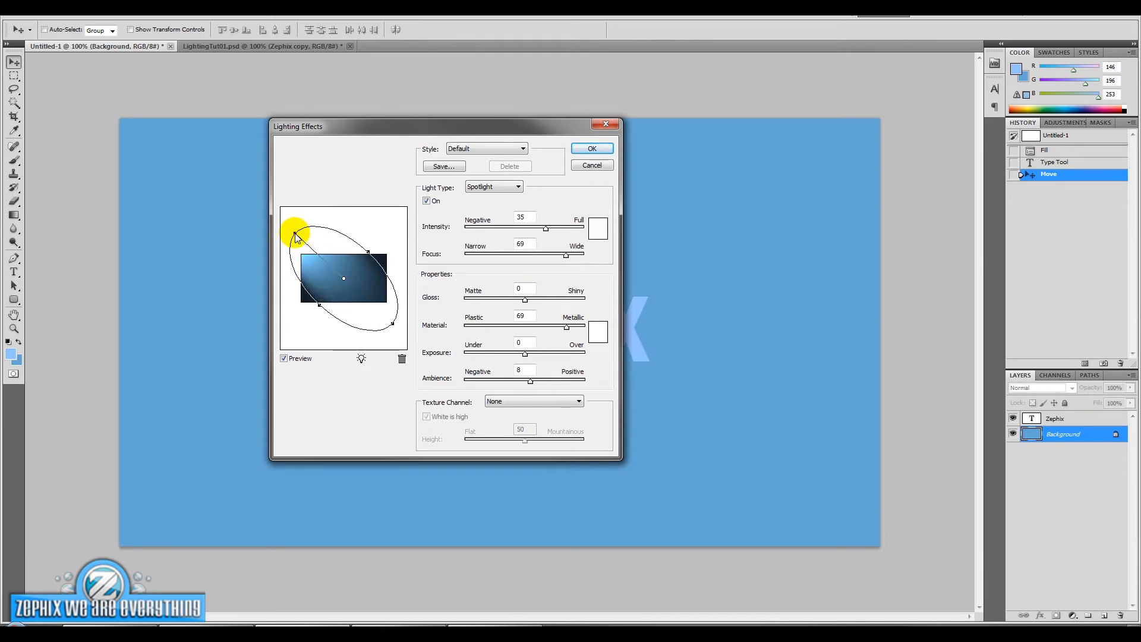
pyautogui.moveTo(369, 252); pyautogui.dragTo(383, 246)
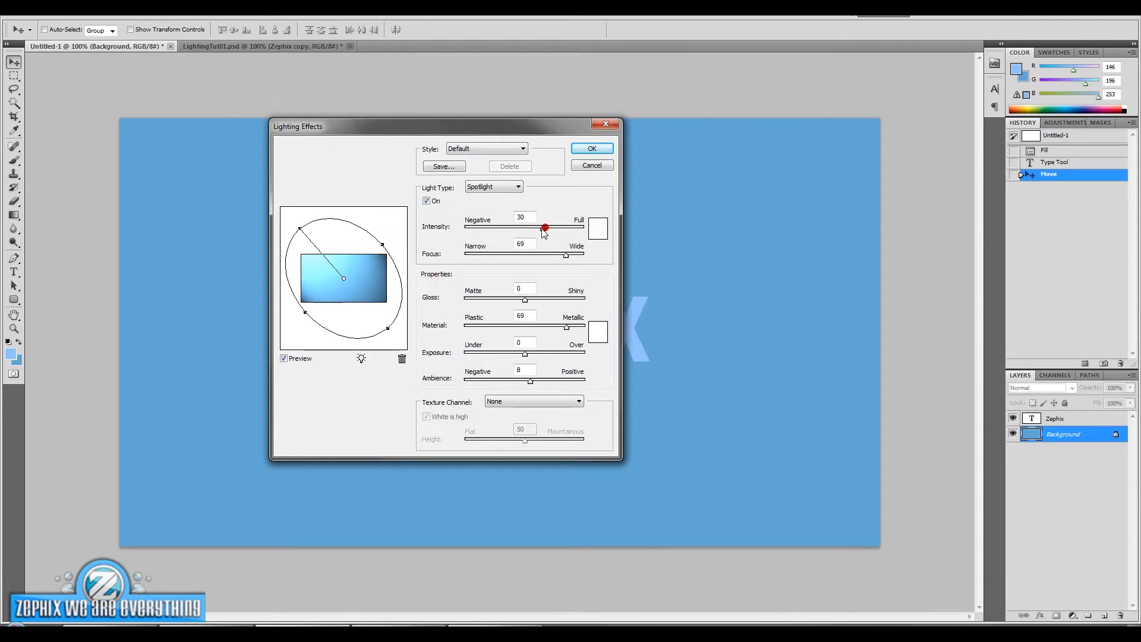
pyautogui.moveTo(542, 228); pyautogui.dragTo(538, 234)
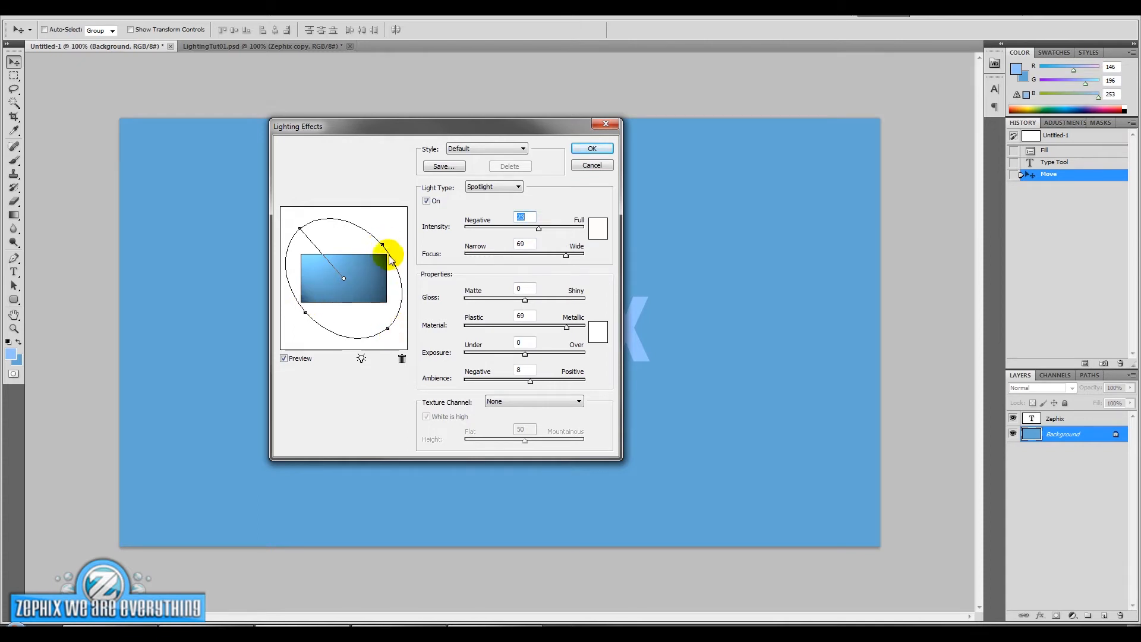
pyautogui.moveTo(380, 242); pyautogui.dragTo(386, 245)
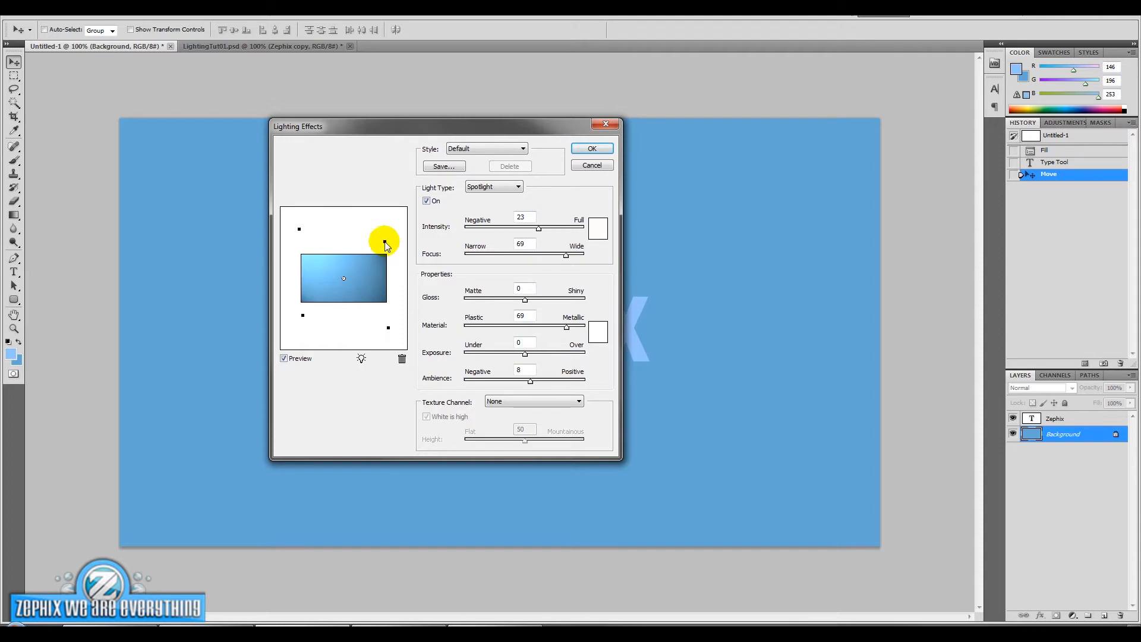
pyautogui.click(385, 243)
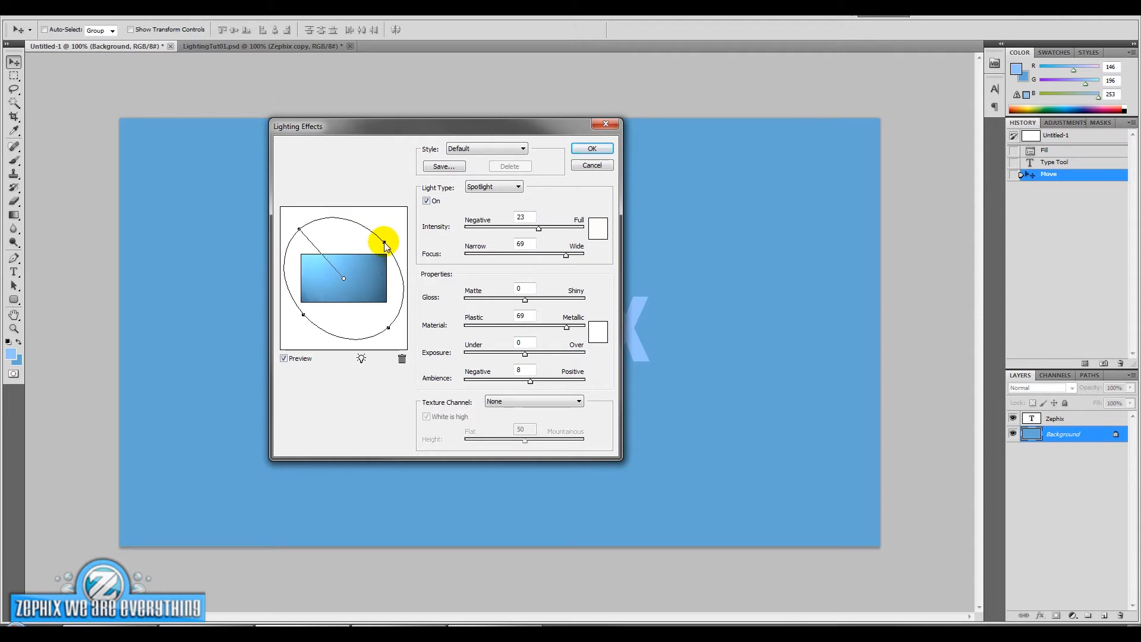
pyautogui.click(591, 147)
pyautogui.click(725, 349)
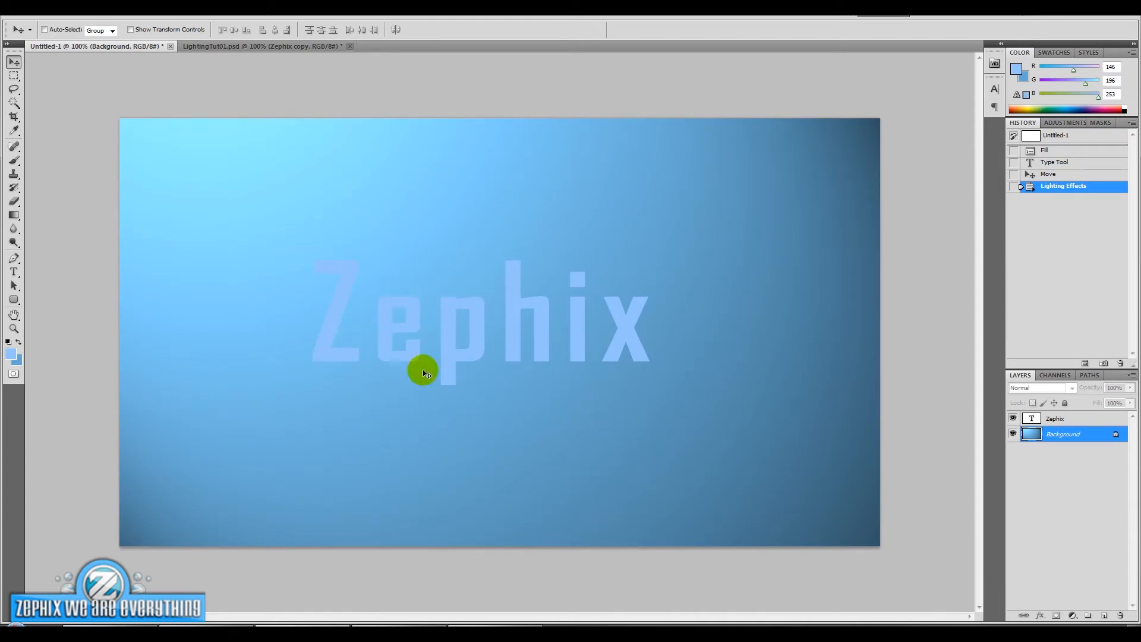
# Shift the Zephix text slightly downward and add a Bevel and Emboss effect to its layer
pyautogui.click(1032, 418)
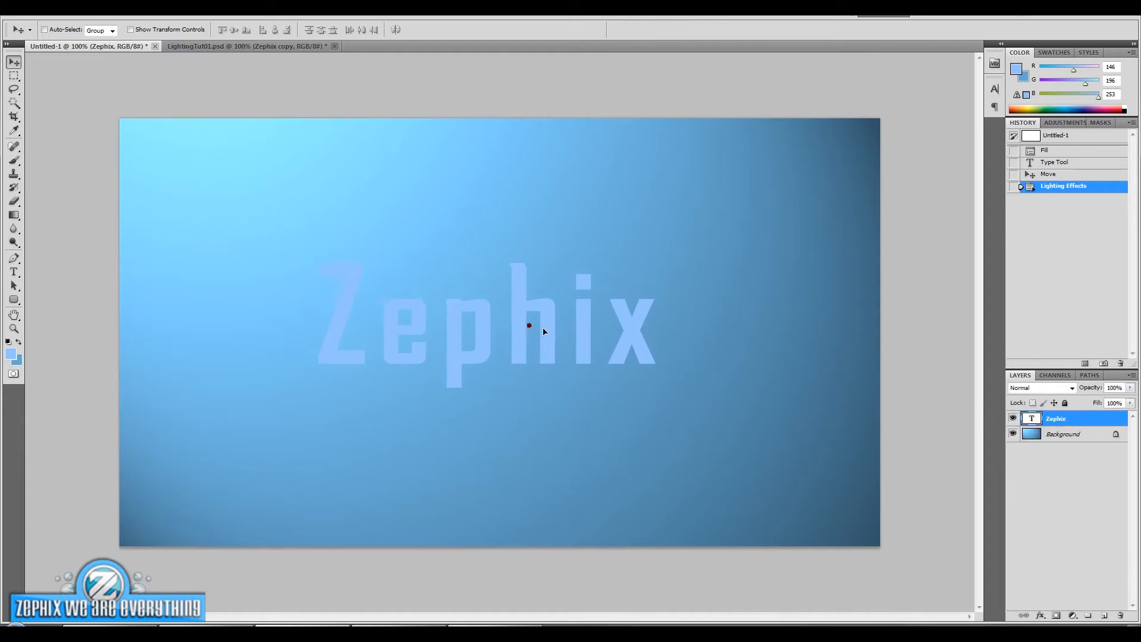
pyautogui.moveTo(530, 327); pyautogui.dragTo(535, 339)
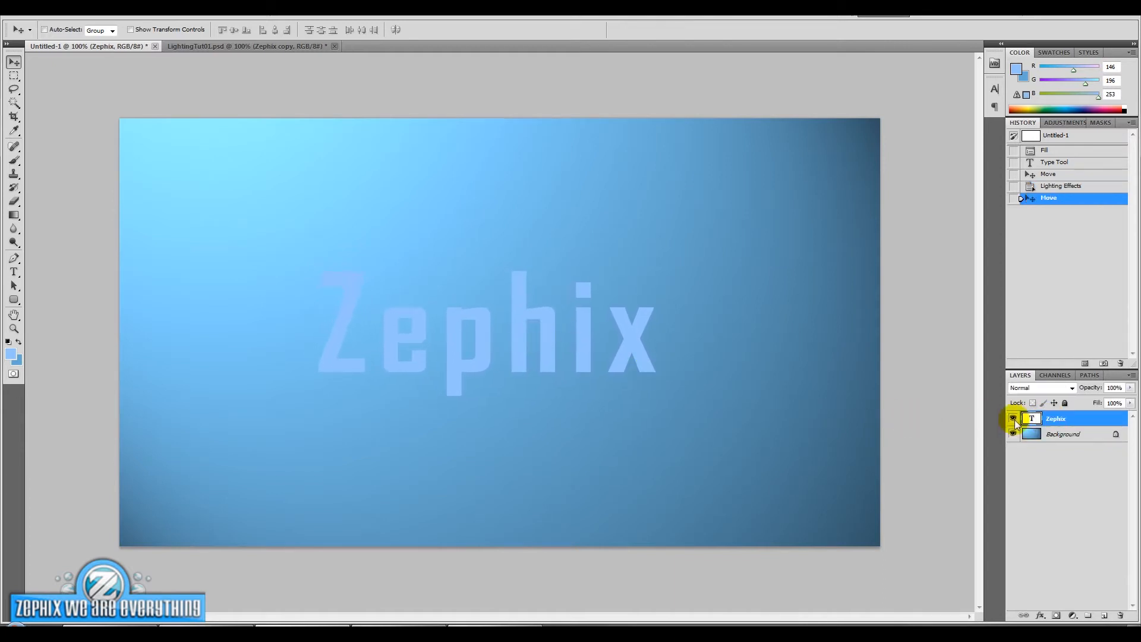
pyautogui.doubleClick(1074, 419)
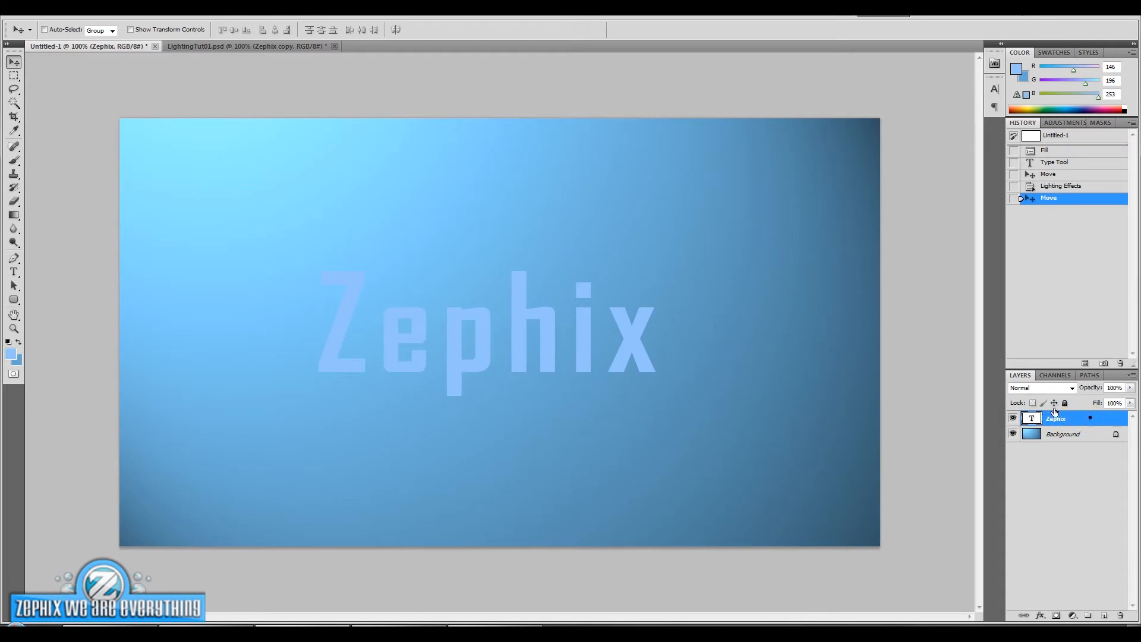
pyautogui.moveTo(716, 281); pyautogui.dragTo(831, 288)
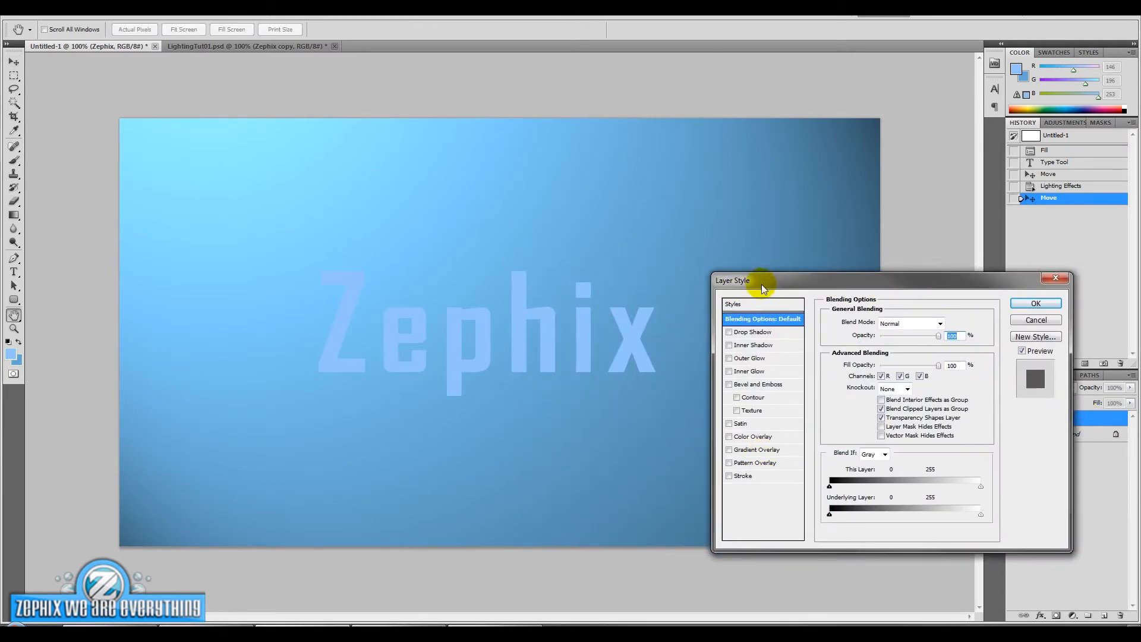
pyautogui.click(756, 387)
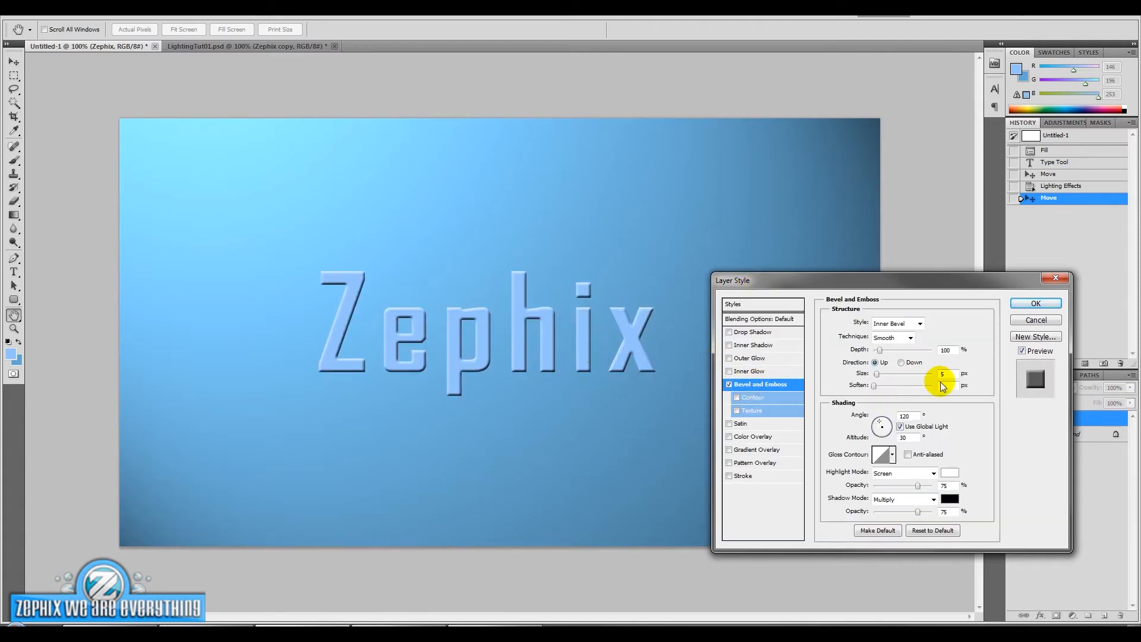
# Set the bevel's depth to 104% and its size to 2 px, and apply the layer style
pyautogui.click(950, 350)
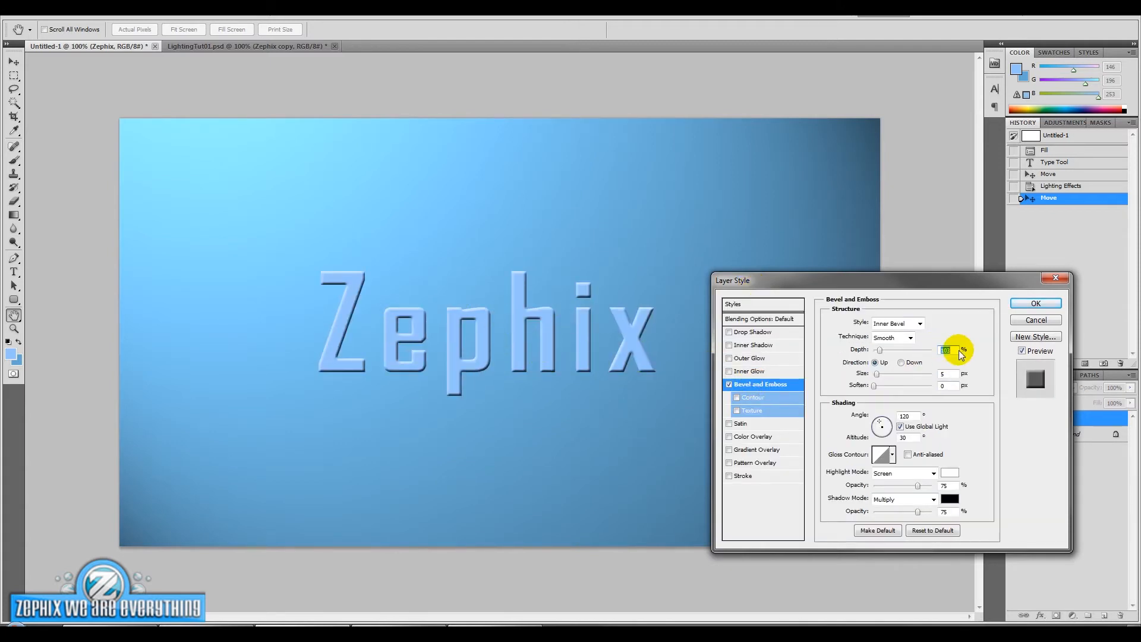
pyautogui.press('Up')
pyautogui.click(951, 373)
pyautogui.press('Down')
pyautogui.press('Down')
pyautogui.press('Down')
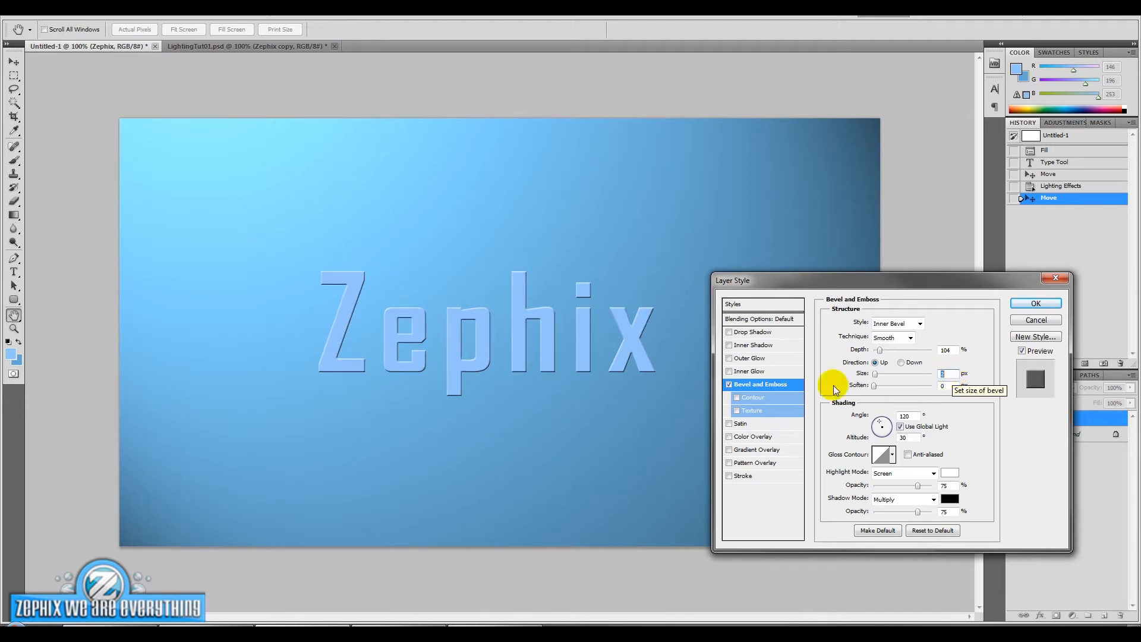
pyautogui.click(1036, 303)
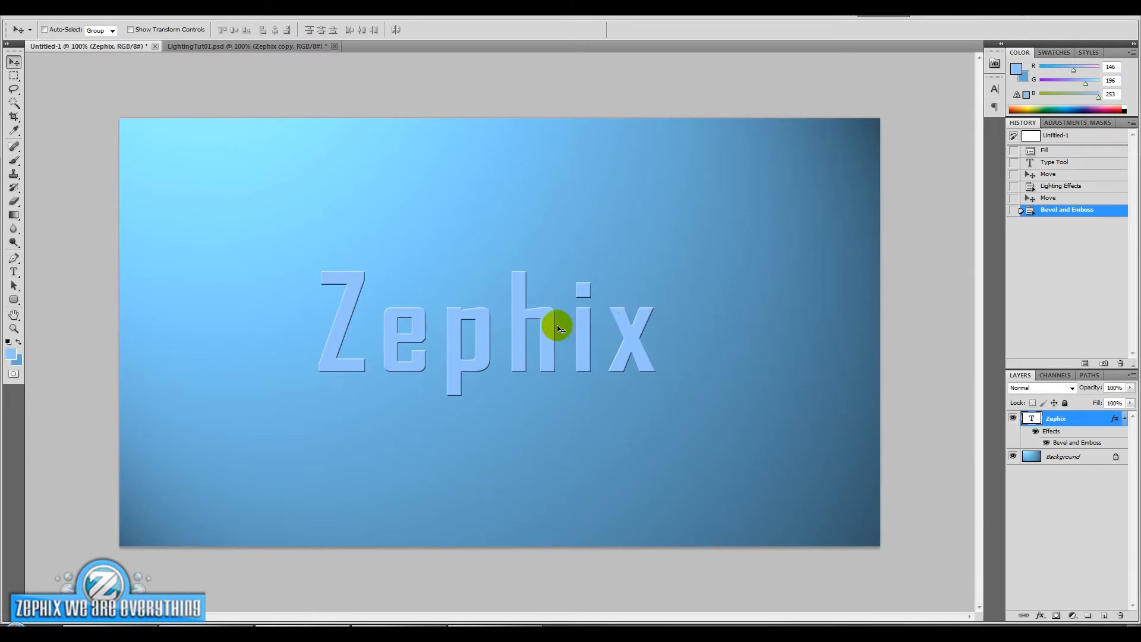
# Nudge the Zephix text slightly to the right and align its horizontal centre with the Background layer
pyautogui.moveTo(553, 323); pyautogui.dragTo(565, 327)
pyautogui.click(1034, 457)
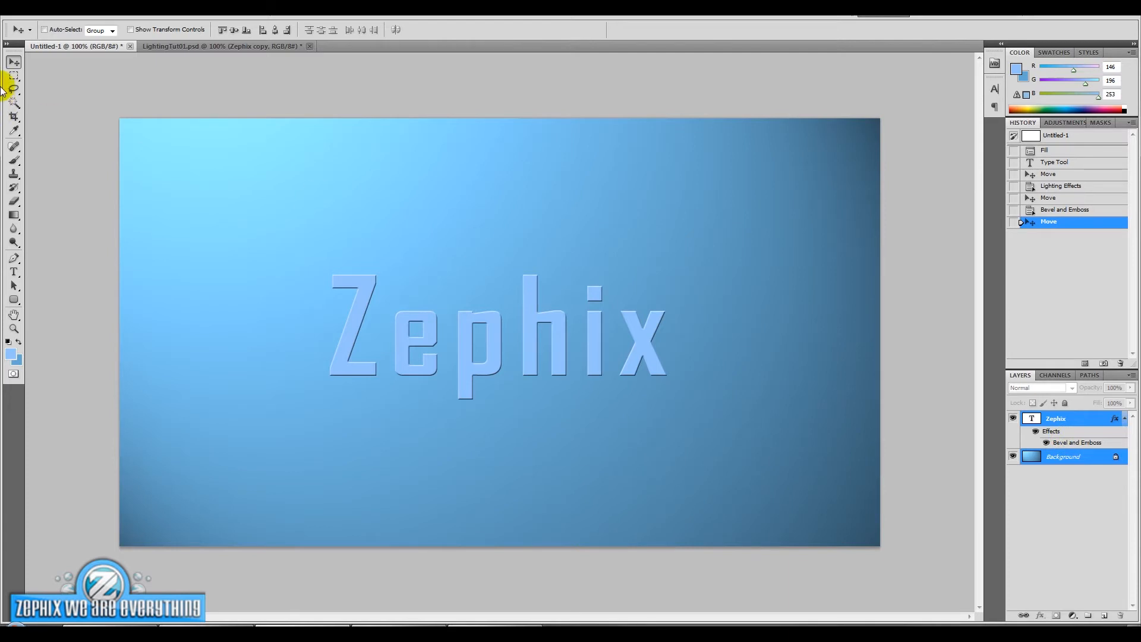
pyautogui.click(276, 31)
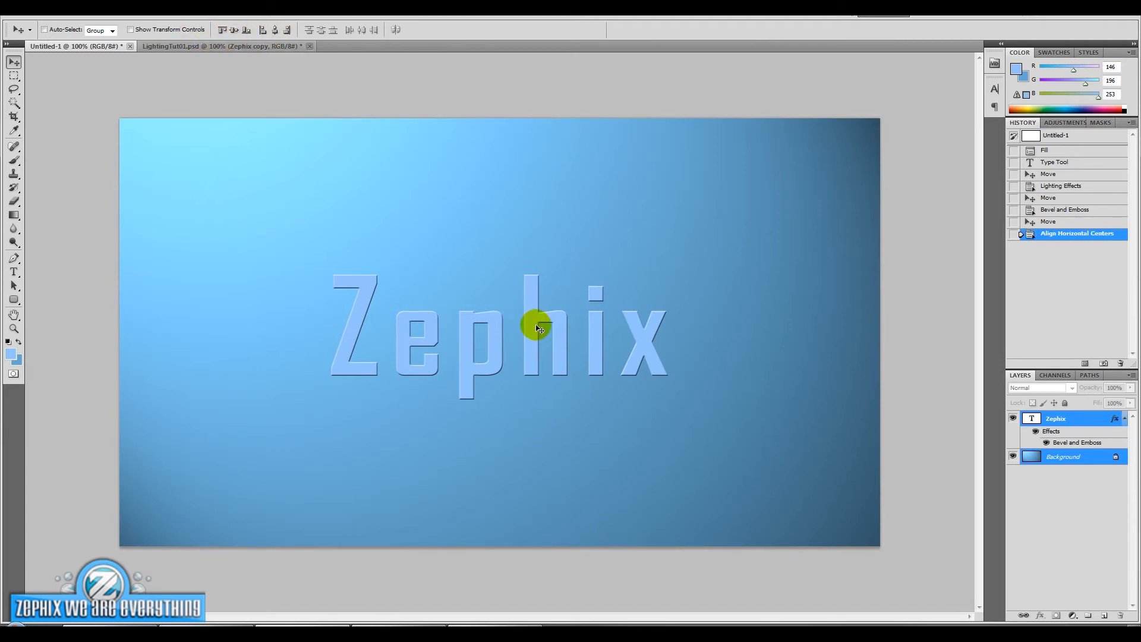
# Try aligning the Zephix text to the right, left, bottom and top edges of the Background layer
pyautogui.click(287, 30)
pyautogui.click(262, 31)
pyautogui.click(247, 31)
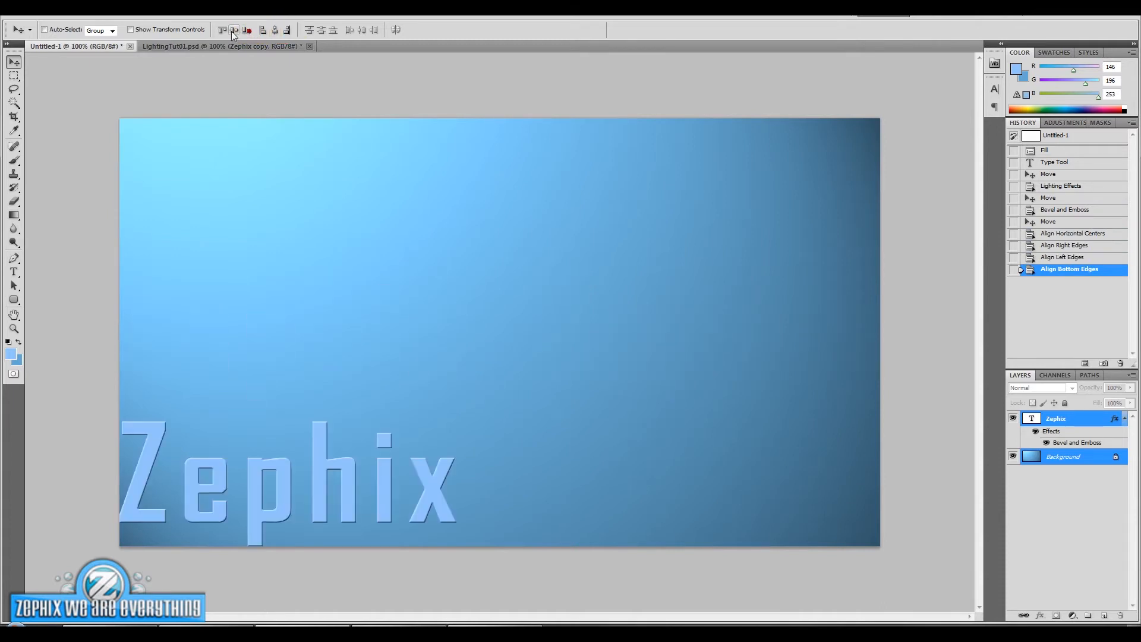
pyautogui.click(234, 31)
pyautogui.click(223, 30)
# Align the Zephix text's horizontal and vertical centres with the Background layer
pyautogui.click(275, 30)
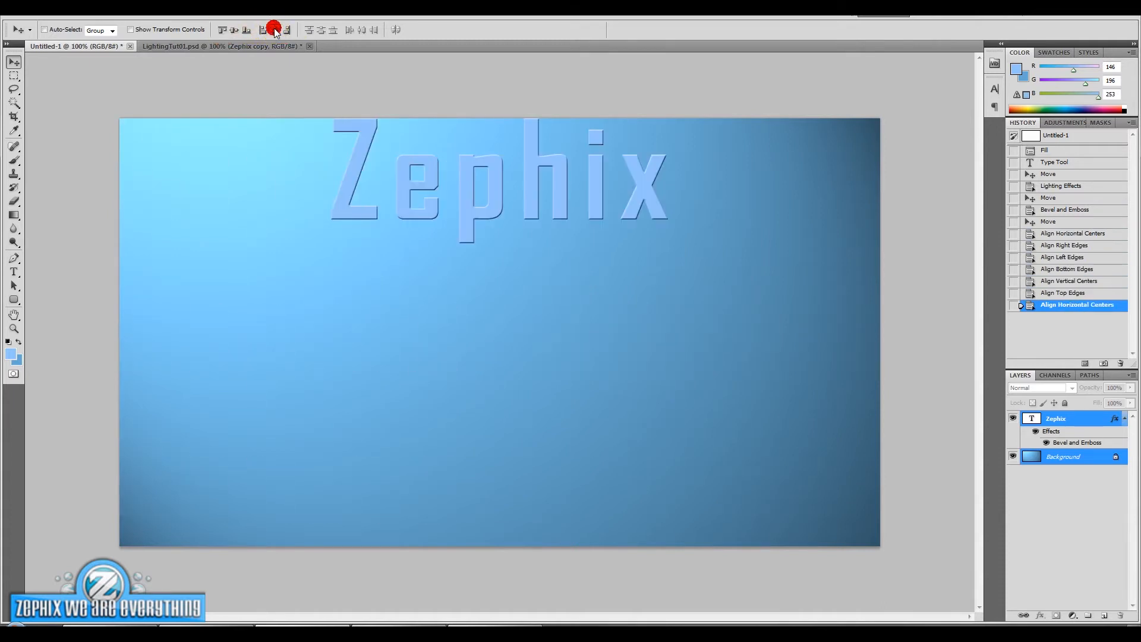
pyautogui.click(275, 30)
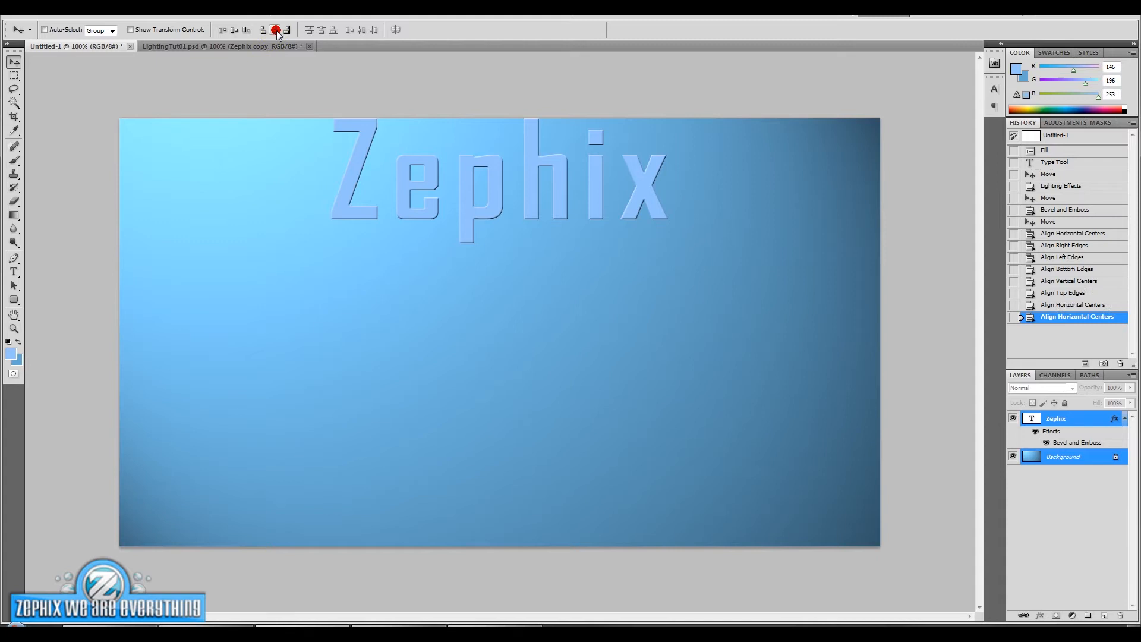
pyautogui.click(234, 30)
pyautogui.click(235, 30)
pyautogui.click(234, 30)
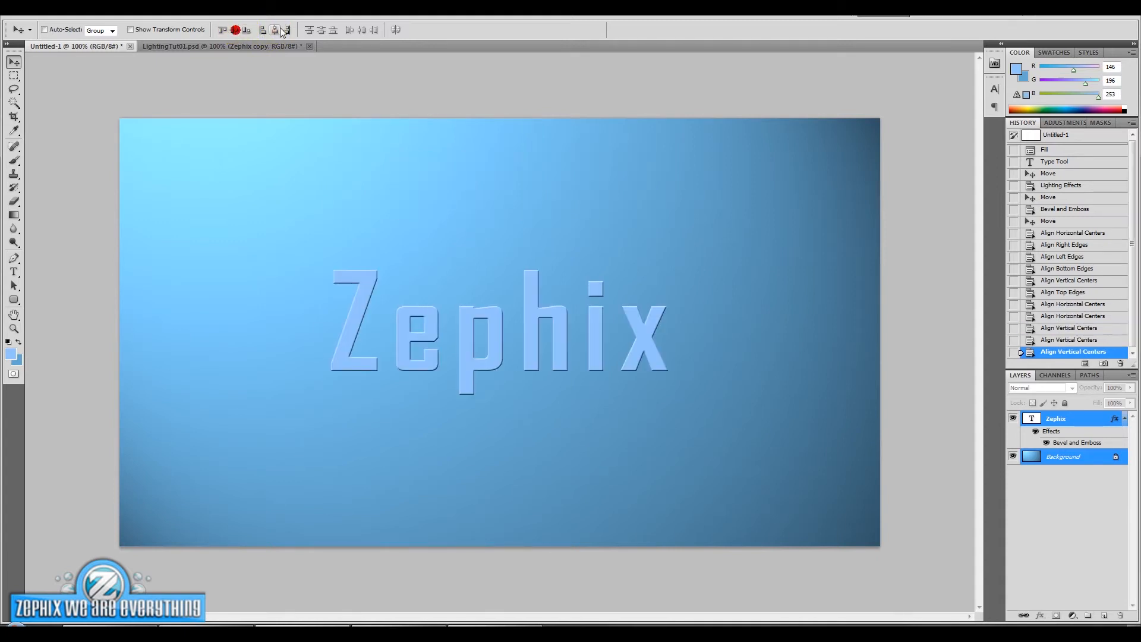
pyautogui.click(275, 30)
# Try rasterizing the Zephix text and applying Lighting Effects with a spotlight intensity of 23, and undo it
pyautogui.click(1064, 419)
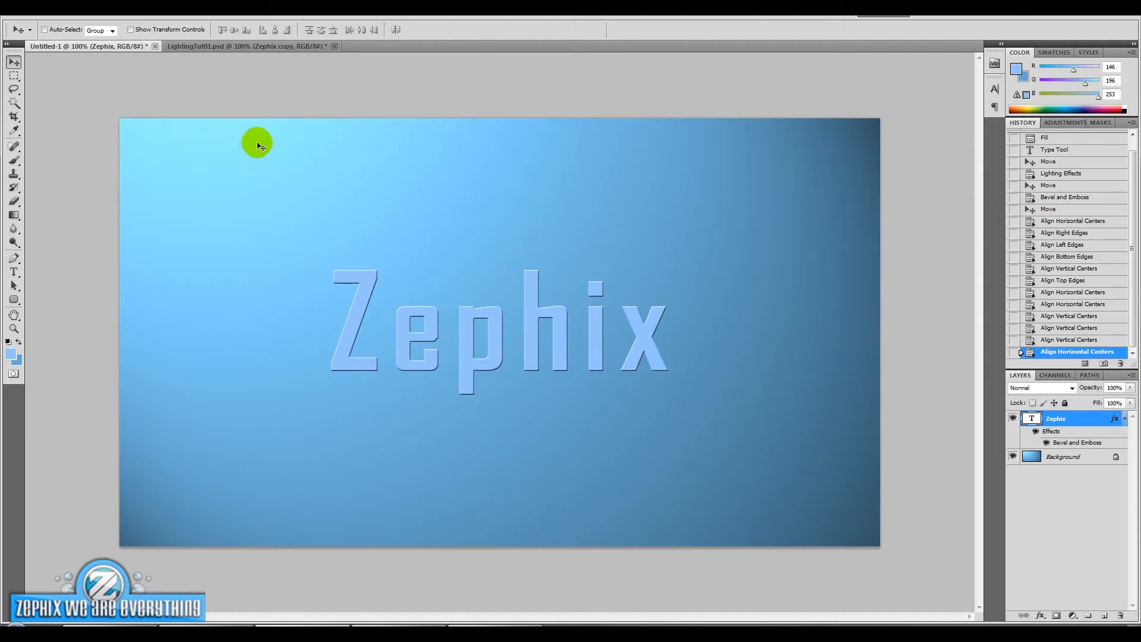
pyautogui.click(168, 10)
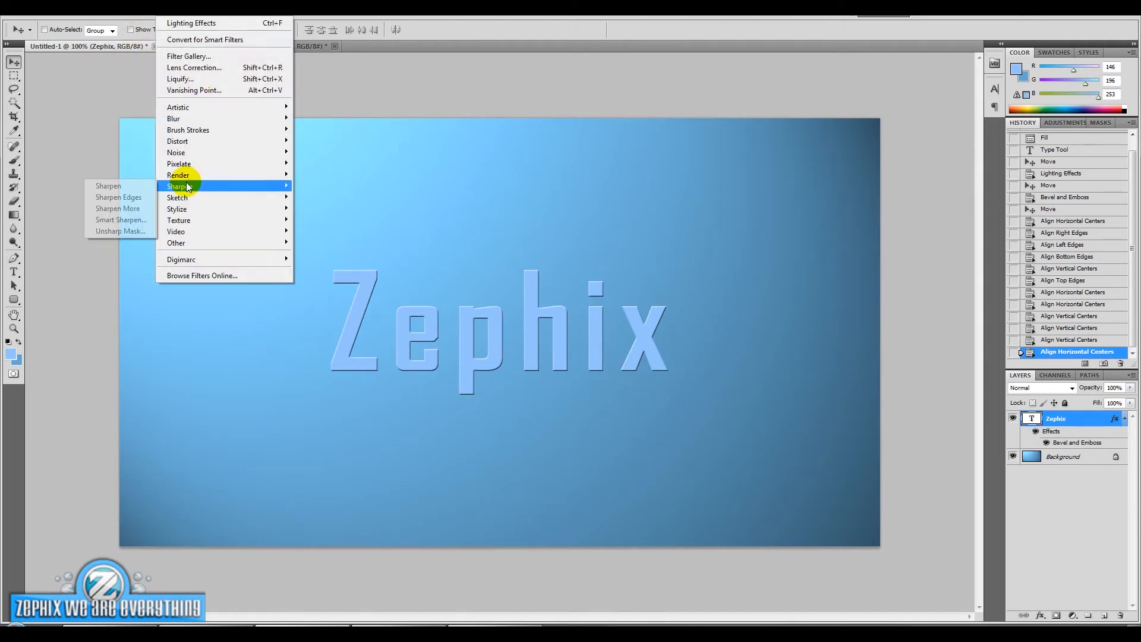
pyautogui.moveTo(184, 174)
pyautogui.click(122, 221)
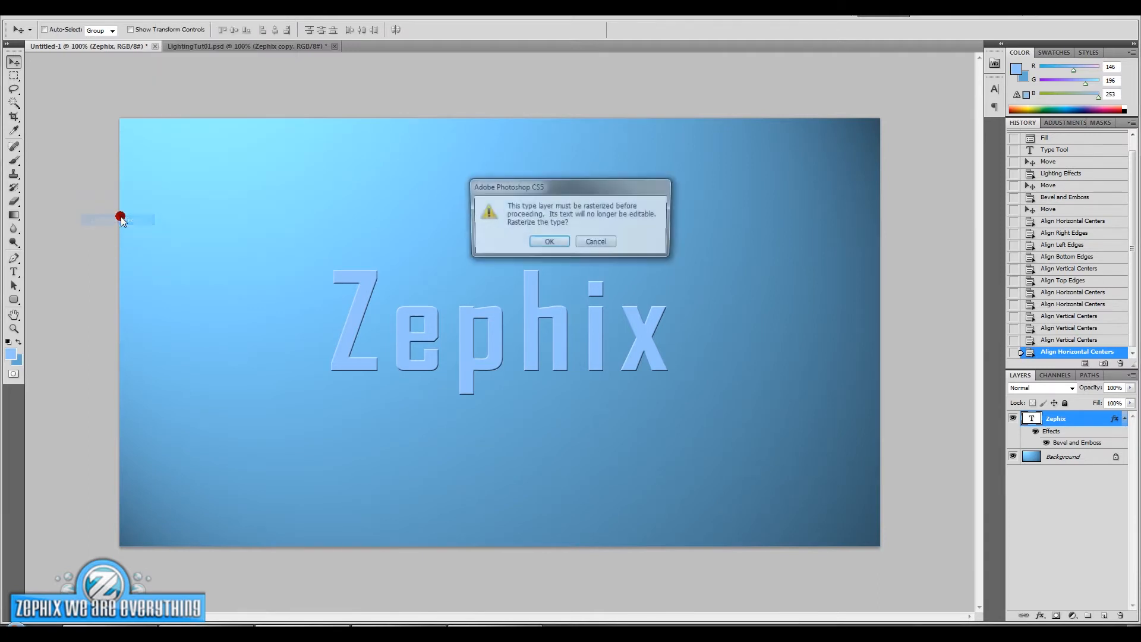
pyautogui.click(538, 243)
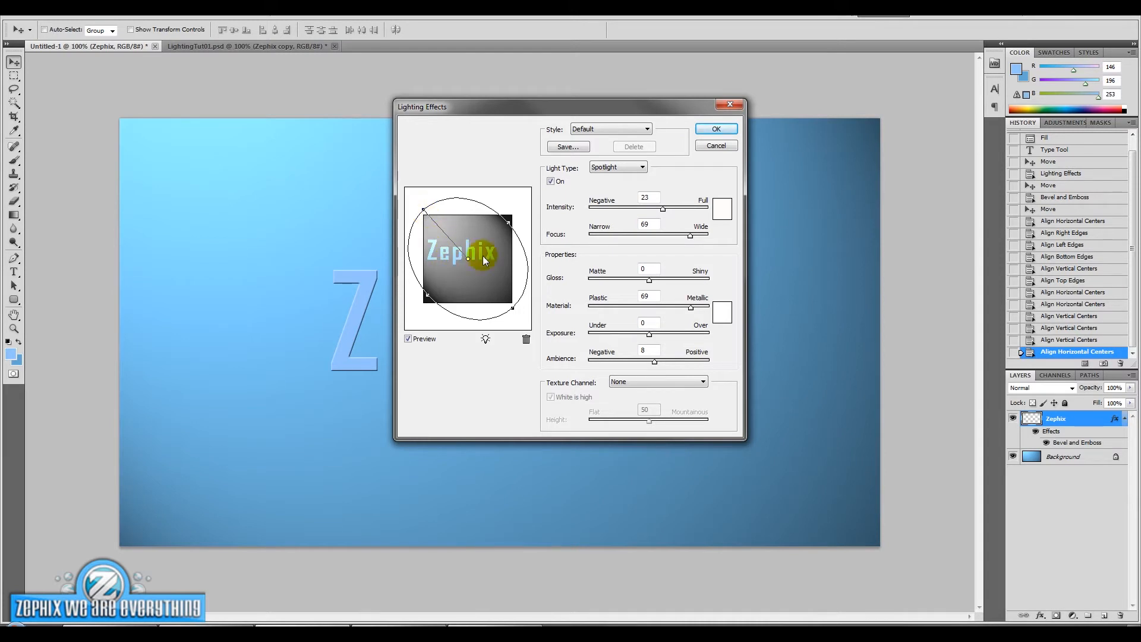
pyautogui.click(715, 129)
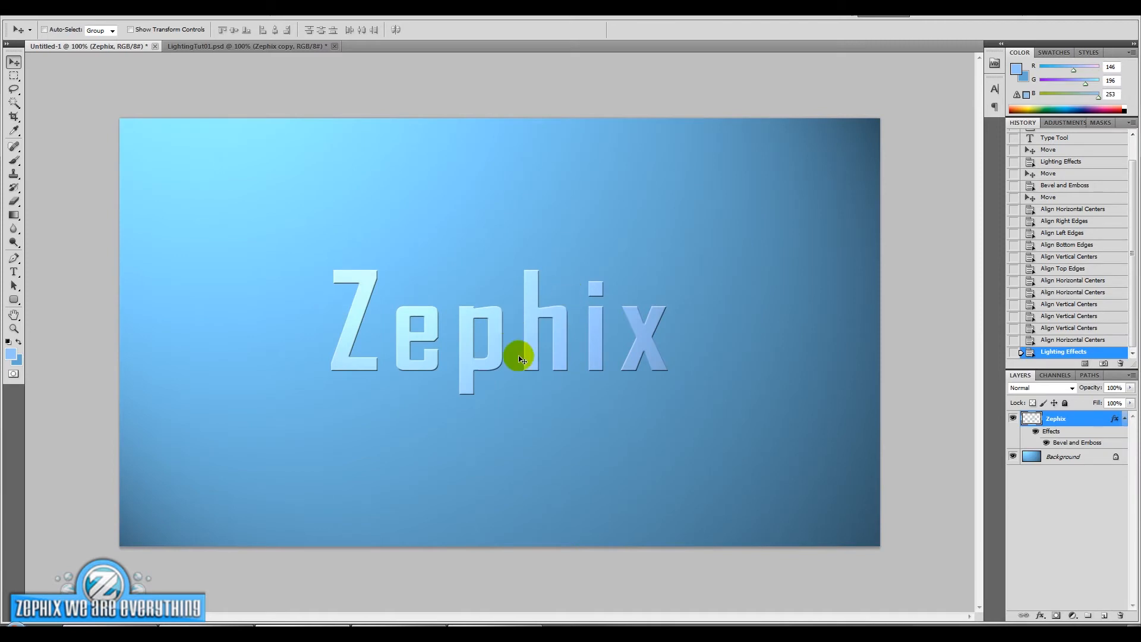
pyautogui.click(1075, 339)
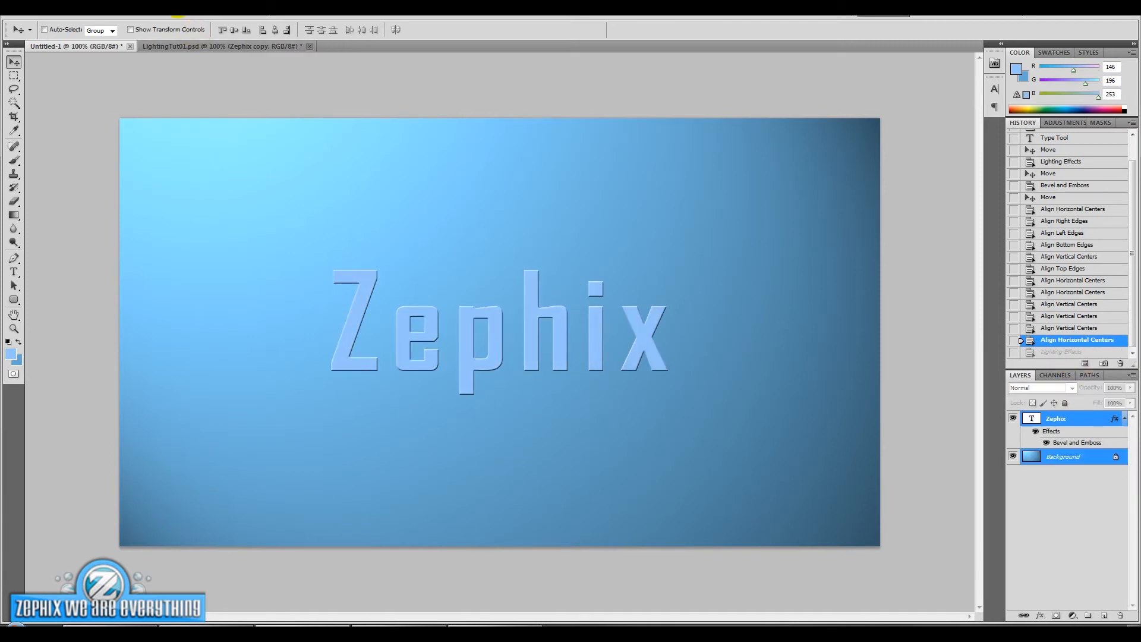
# Rasterize the Zephix text layer and apply Lighting Effects to it with a spotlight intensity of 19
pyautogui.click(110, 8)
pyautogui.moveTo(166, 9)
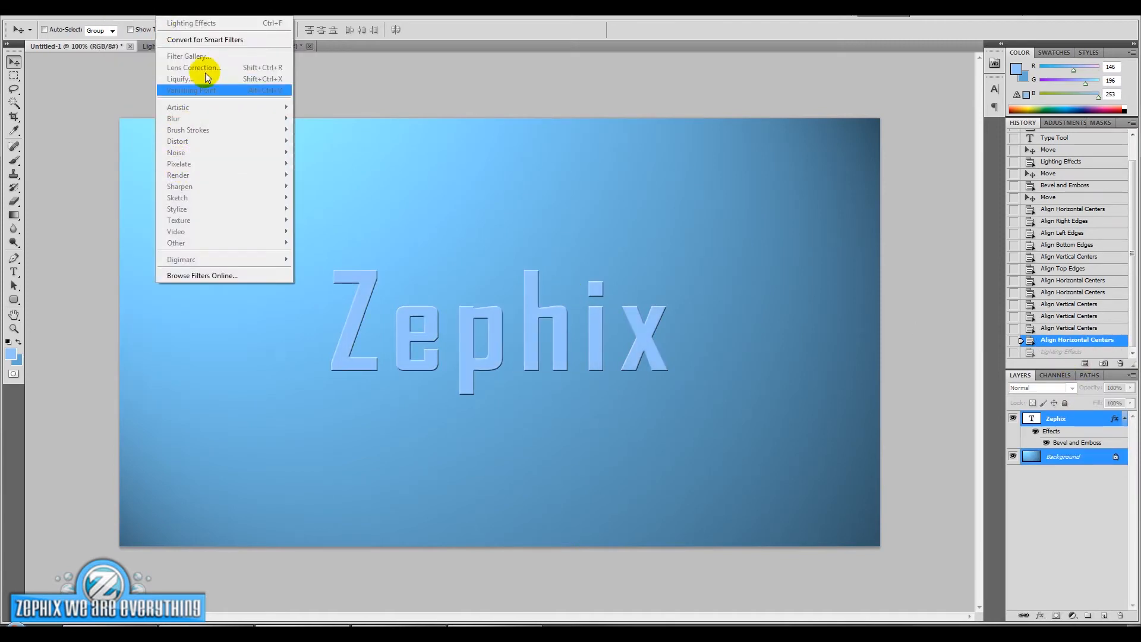
pyautogui.click(1056, 418)
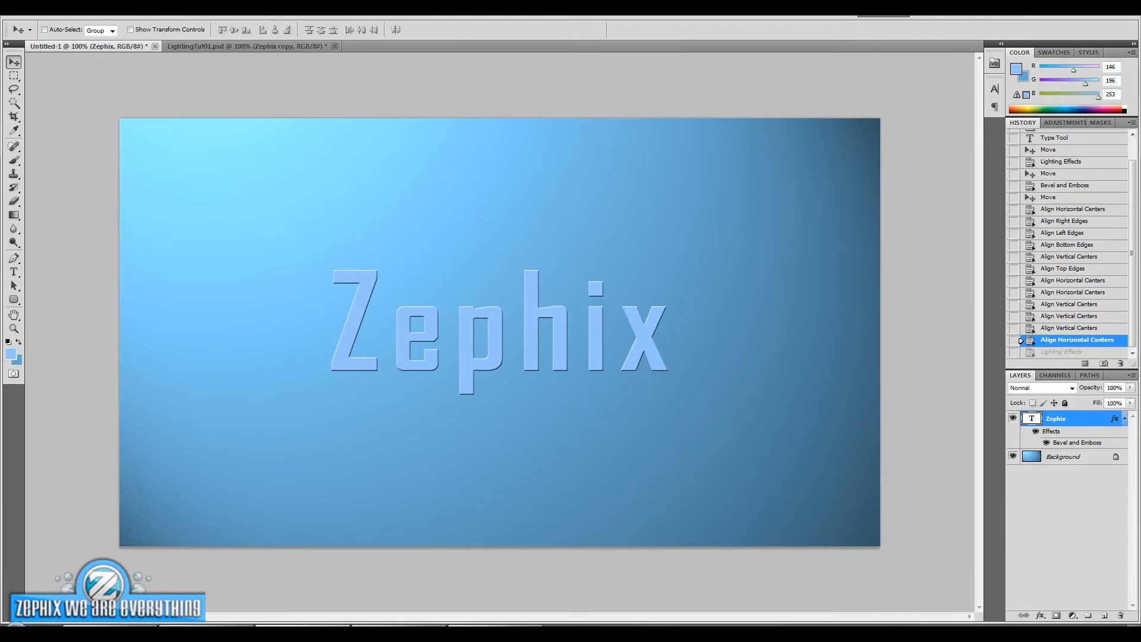
pyautogui.click(180, 16)
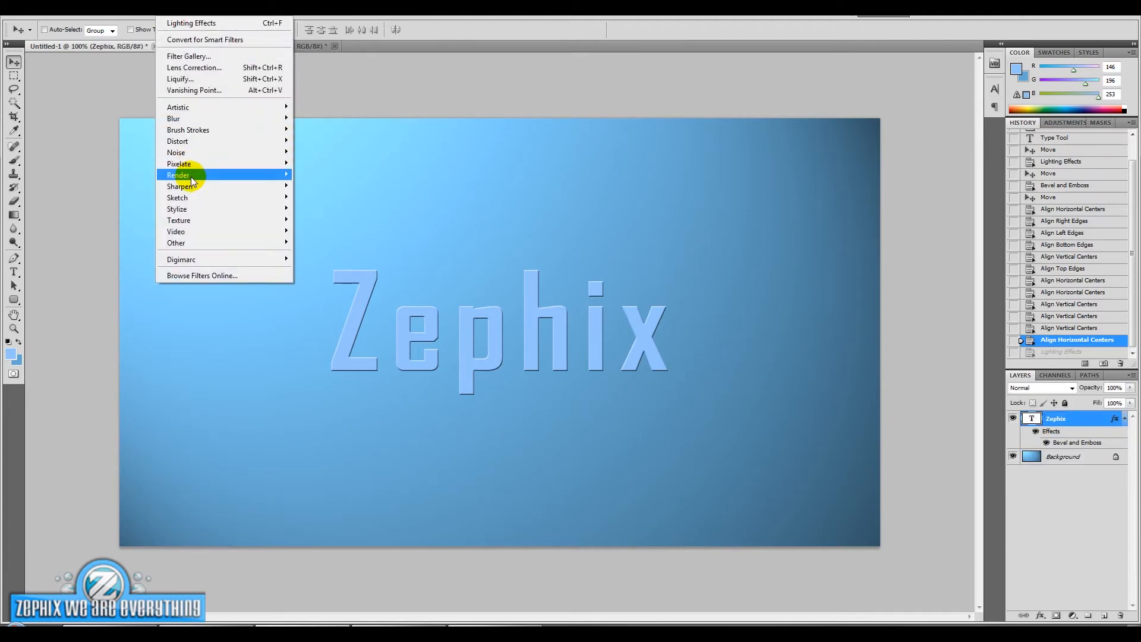
pyautogui.moveTo(178, 174)
pyautogui.click(116, 220)
pyautogui.press('Return')
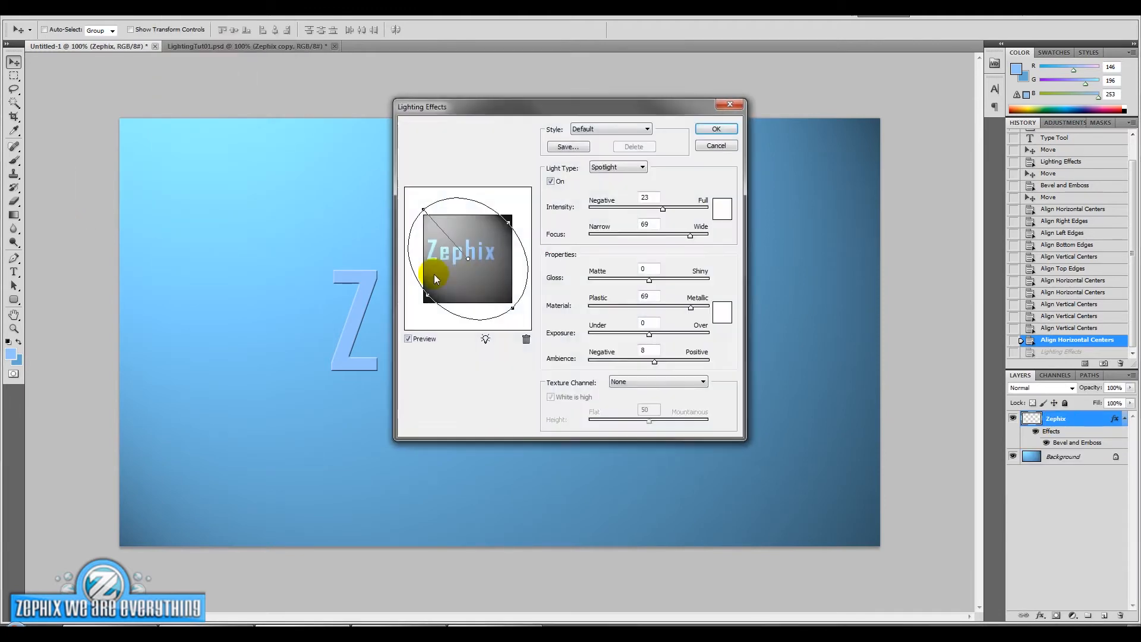
pyautogui.moveTo(662, 209); pyautogui.dragTo(659, 212)
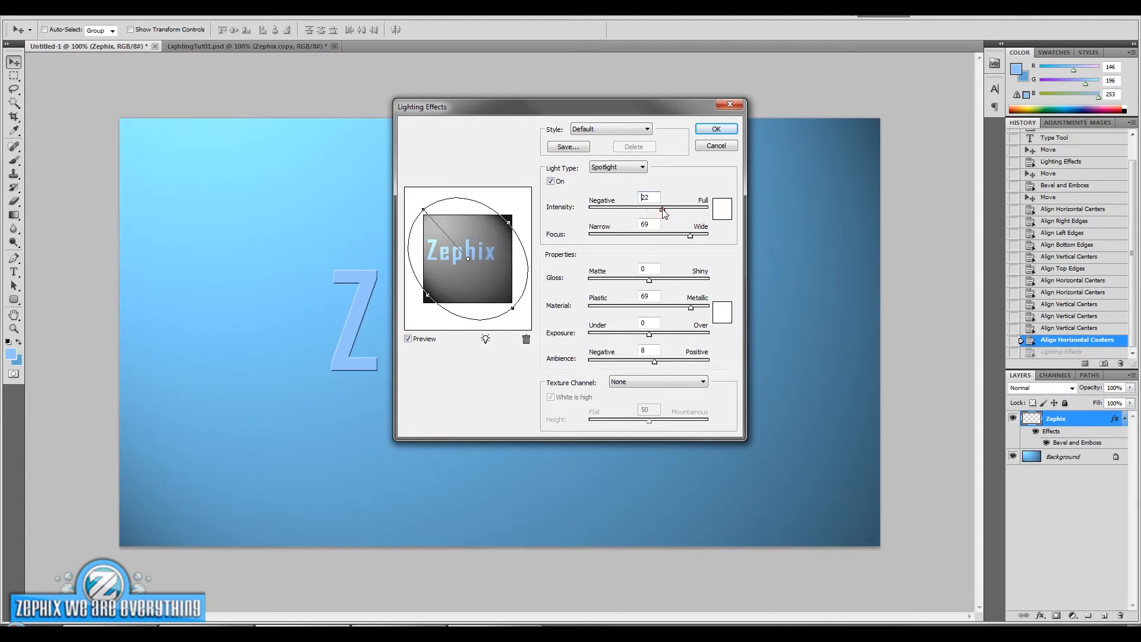
pyautogui.moveTo(663, 211); pyautogui.dragTo(661, 209)
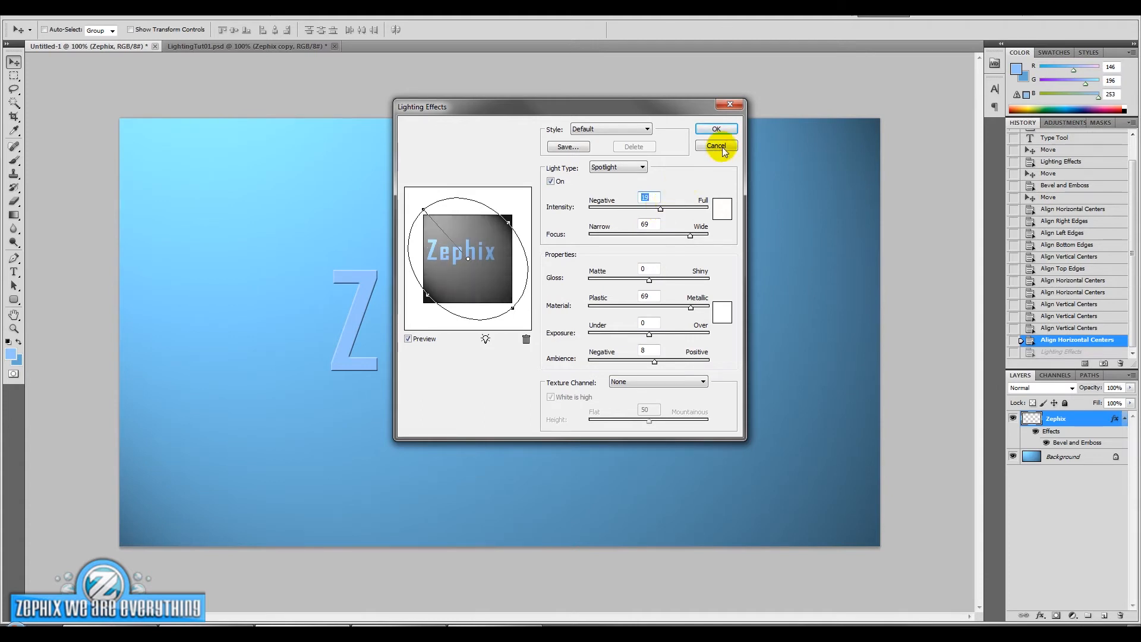
pyautogui.click(718, 130)
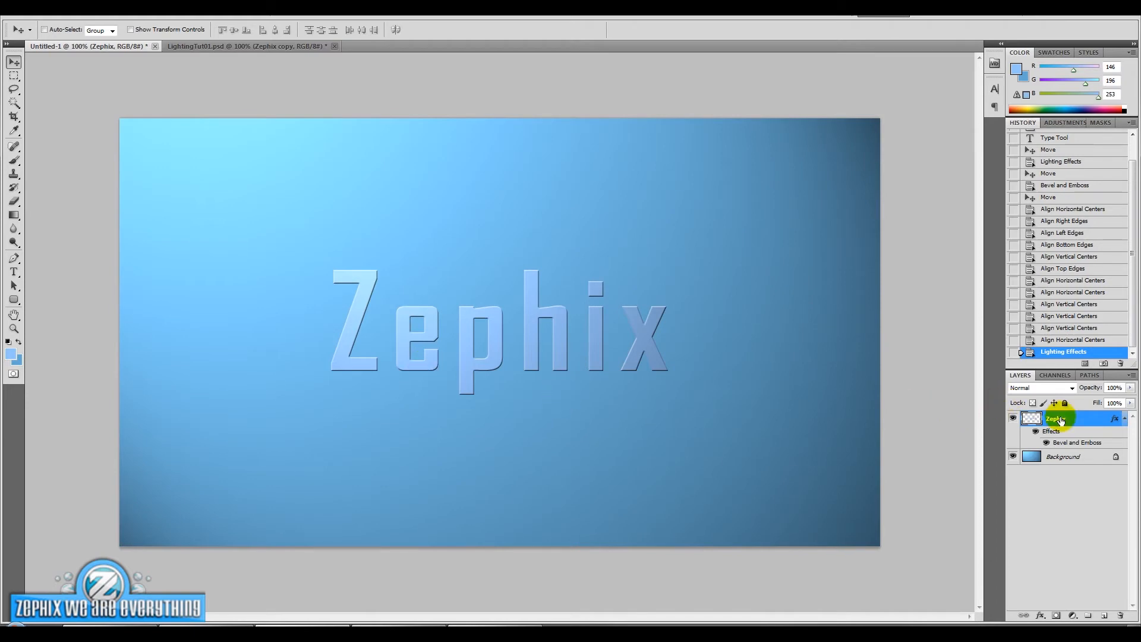
# Add a Drop Shadow with a distance of 10 px to the Zephix layer
pyautogui.doubleClick(1084, 421)
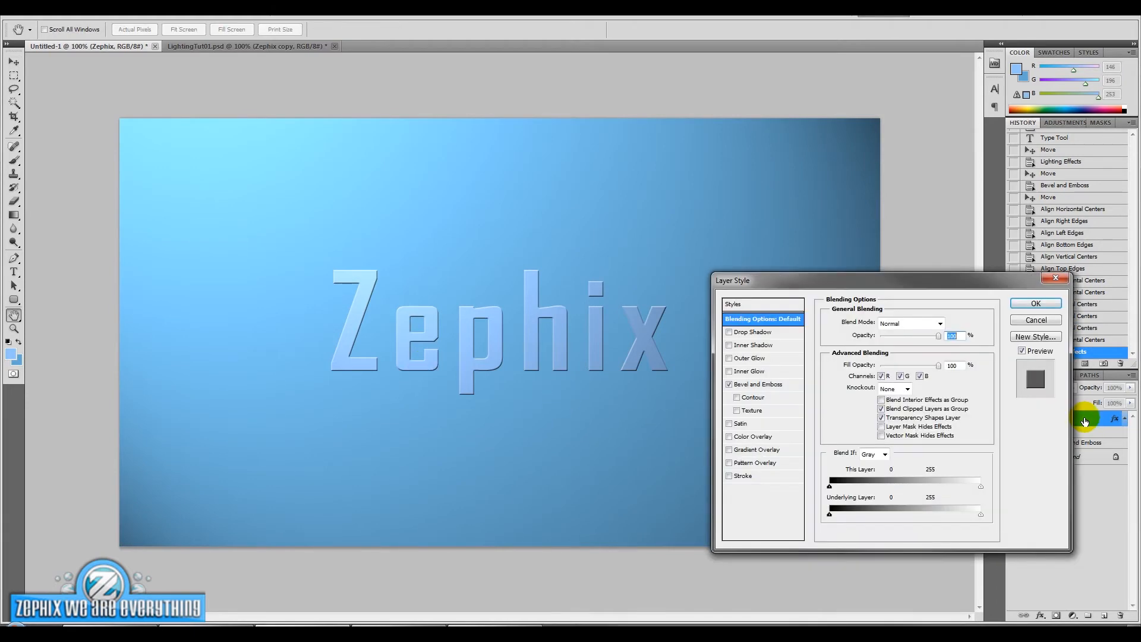
pyautogui.click(740, 334)
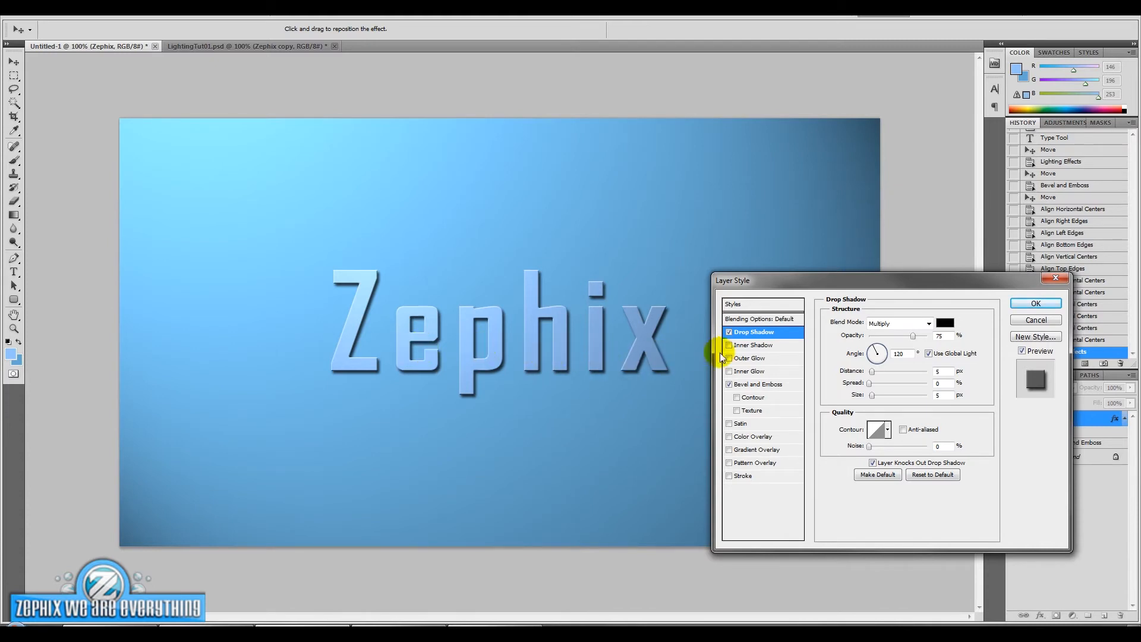
pyautogui.moveTo(889, 277); pyautogui.dragTo(844, 269)
pyautogui.doubleClick(902, 364)
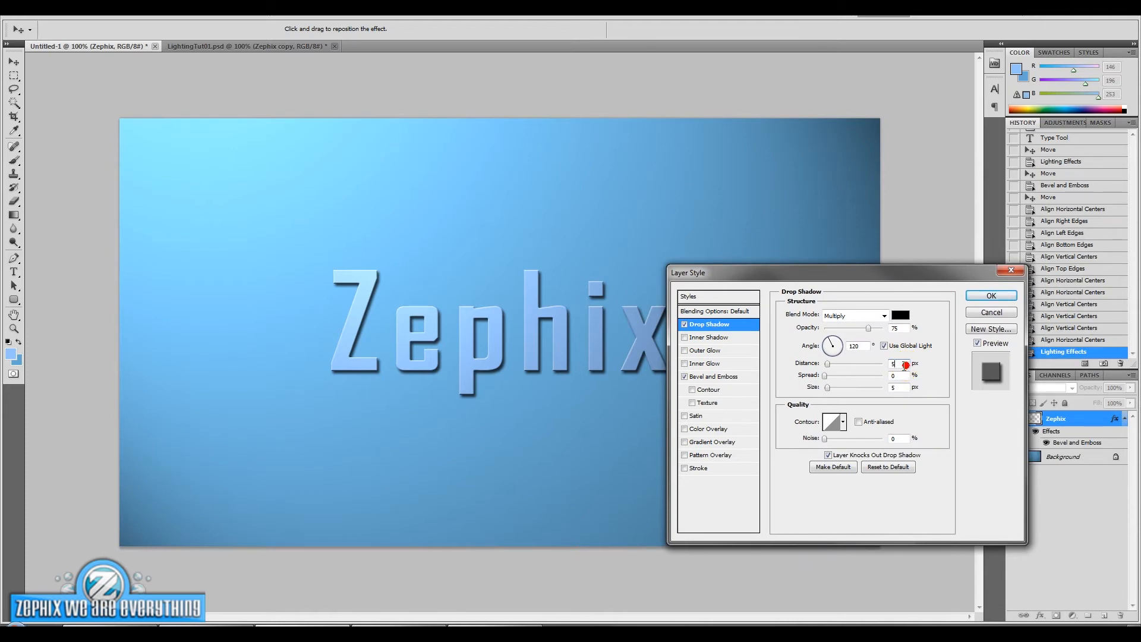
pyautogui.press('Up')
pyautogui.press('Up')
pyautogui.press('Up')
pyautogui.press('Up')
pyautogui.press('Up')
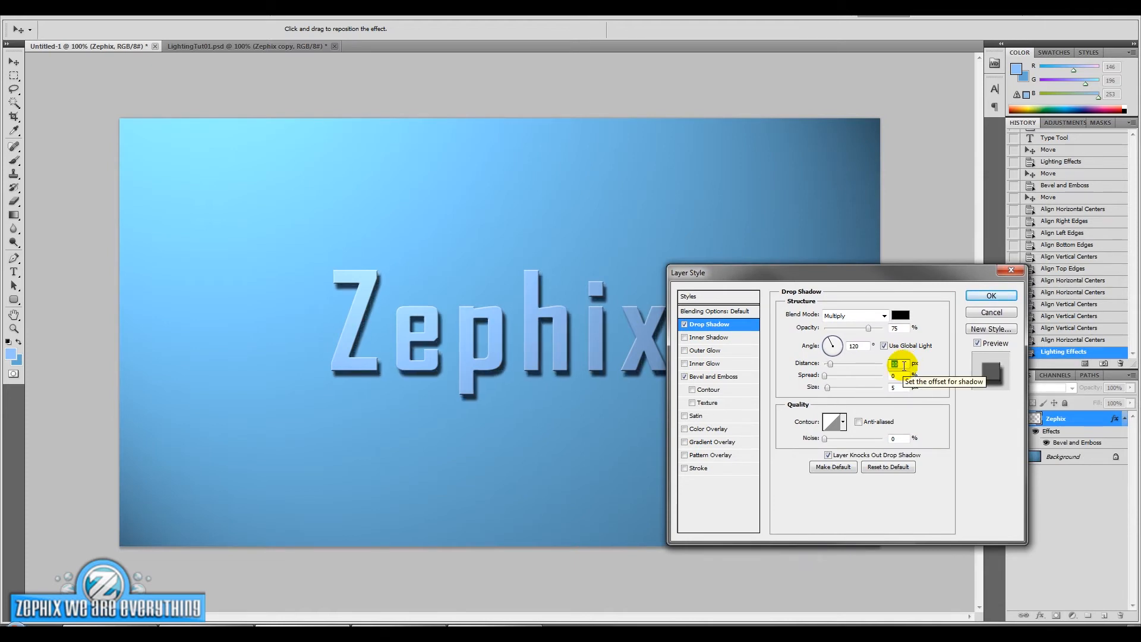
pyautogui.press('Up')
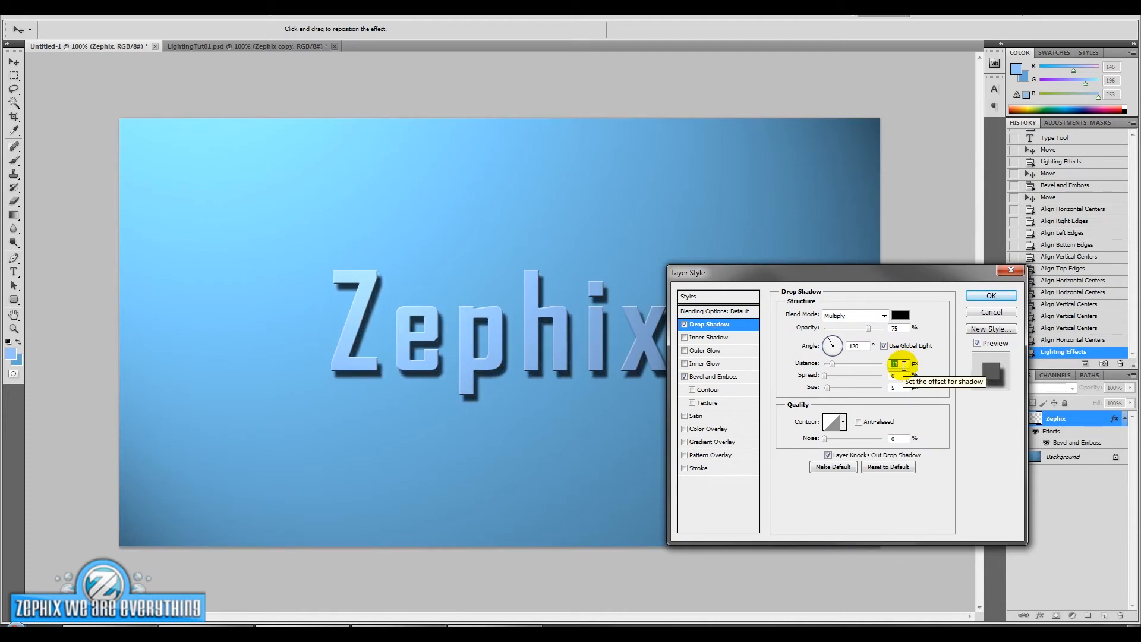
pyautogui.press('Down')
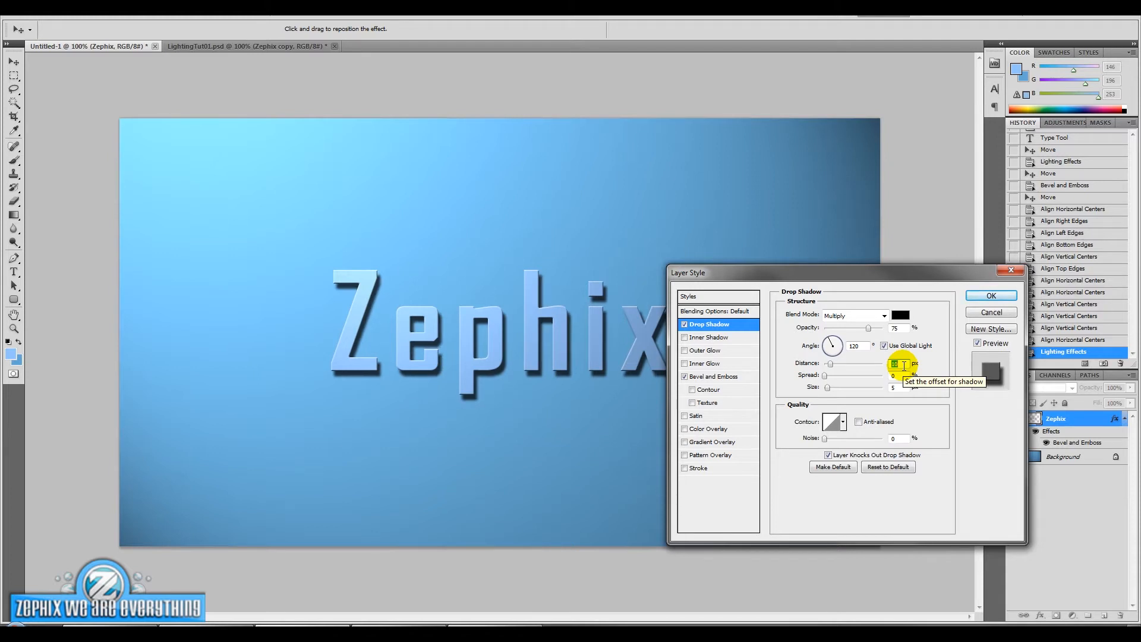
pyautogui.click(1006, 294)
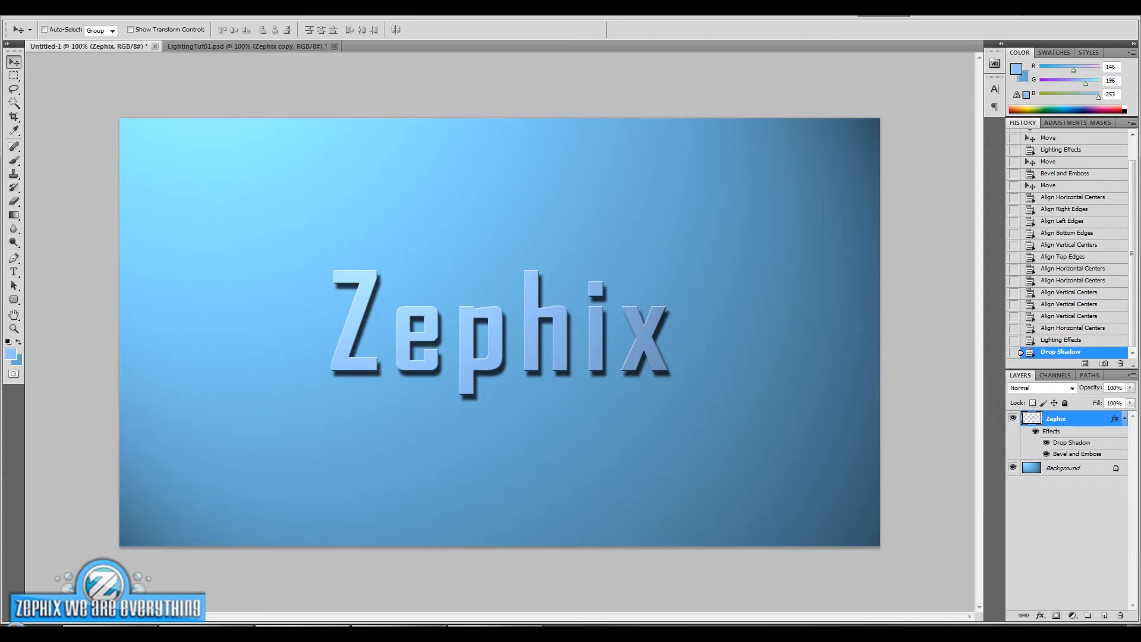
pyautogui.moveTo(1032, 419); pyautogui.dragTo(700, 390)
pyautogui.moveTo(700, 390); pyautogui.dragTo(1037, 420)
pyautogui.rightClick(1087, 420)
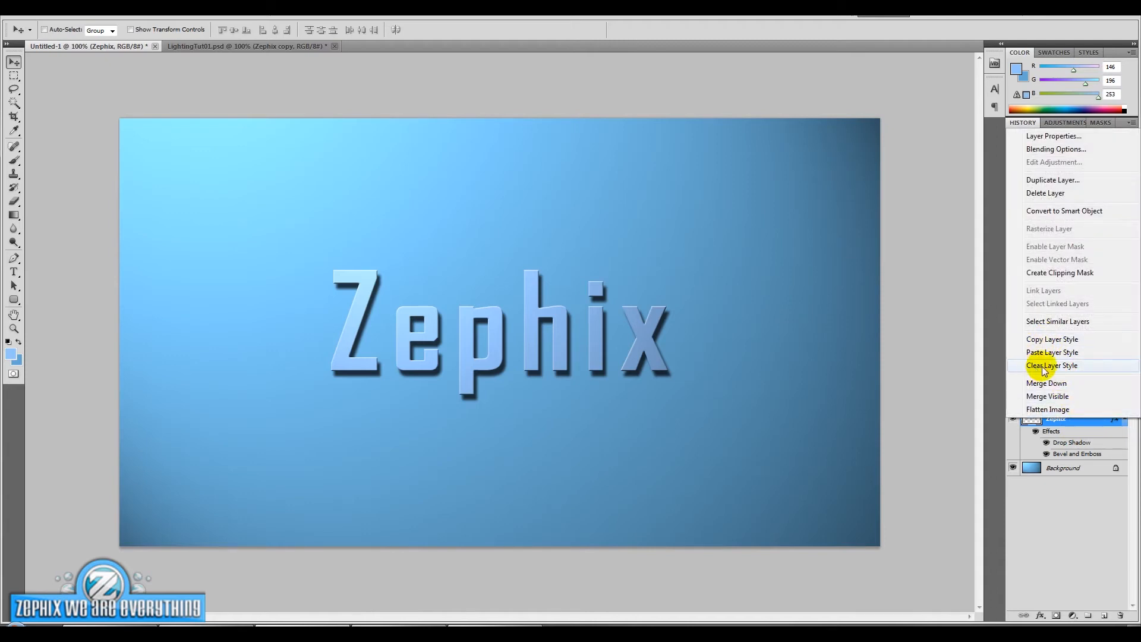
pyautogui.click(1071, 499)
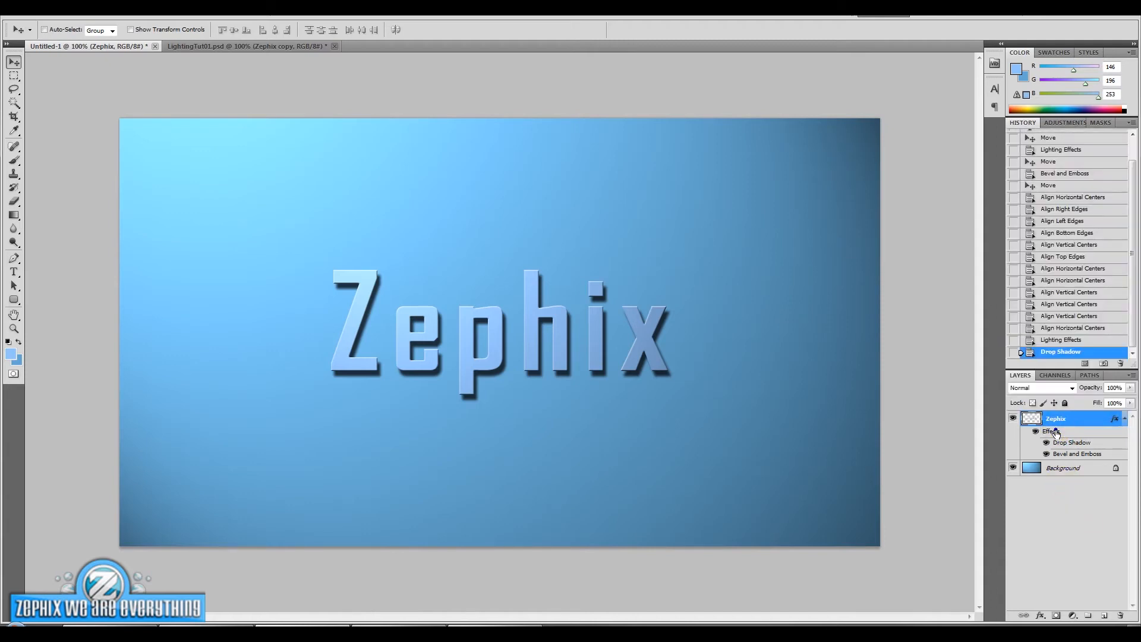
# Convert the Zephix layer's drop shadow and bevel effects into separate layers
pyautogui.rightClick(1051, 431)
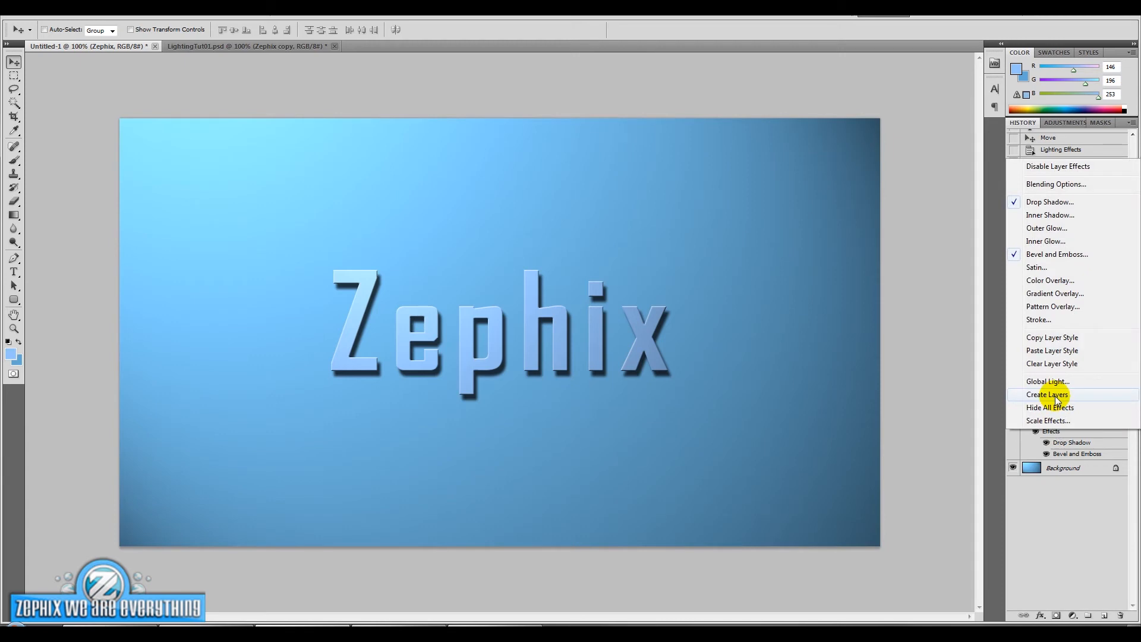
pyautogui.click(1055, 397)
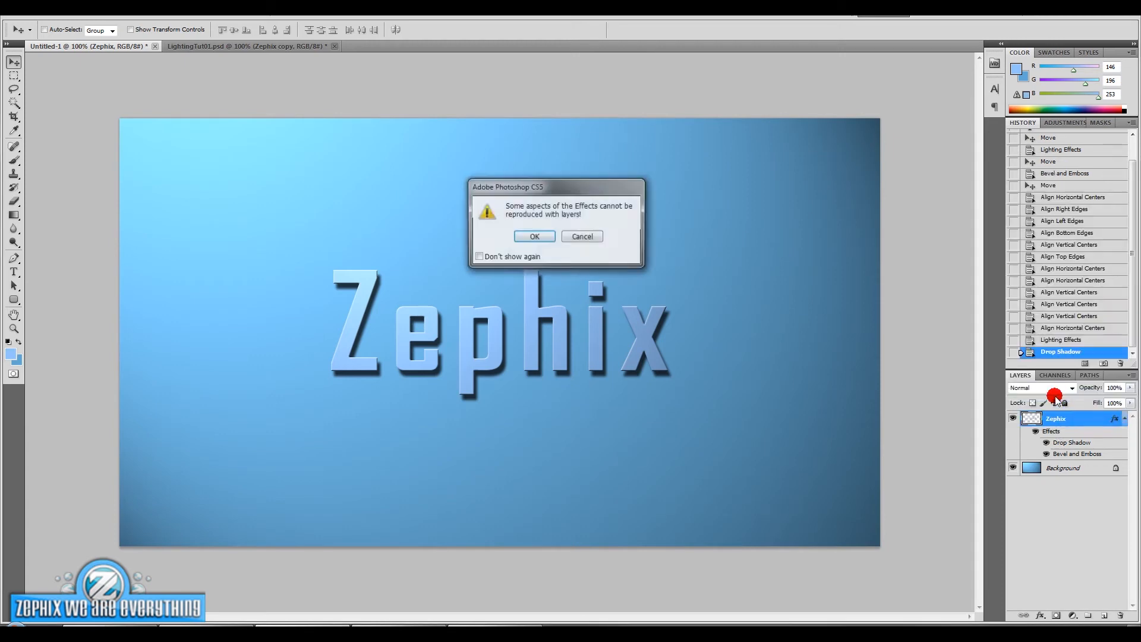
pyautogui.click(534, 237)
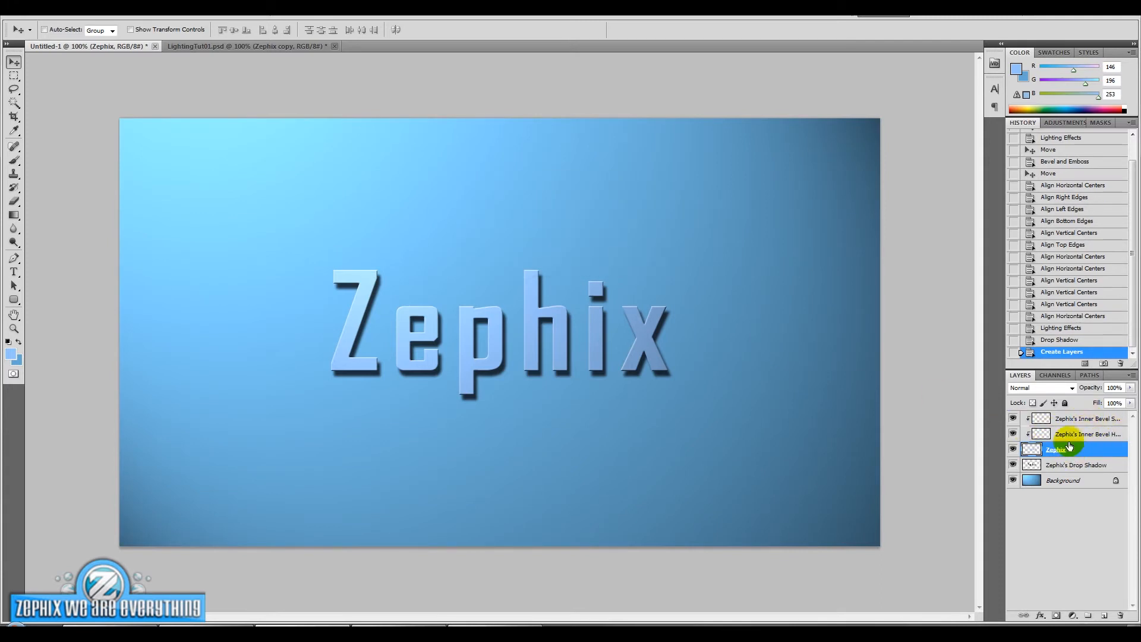
# Hide the bevel, Zephix and drop shadow layers one by one, and show the text and bevel layers again
pyautogui.click(1012, 418)
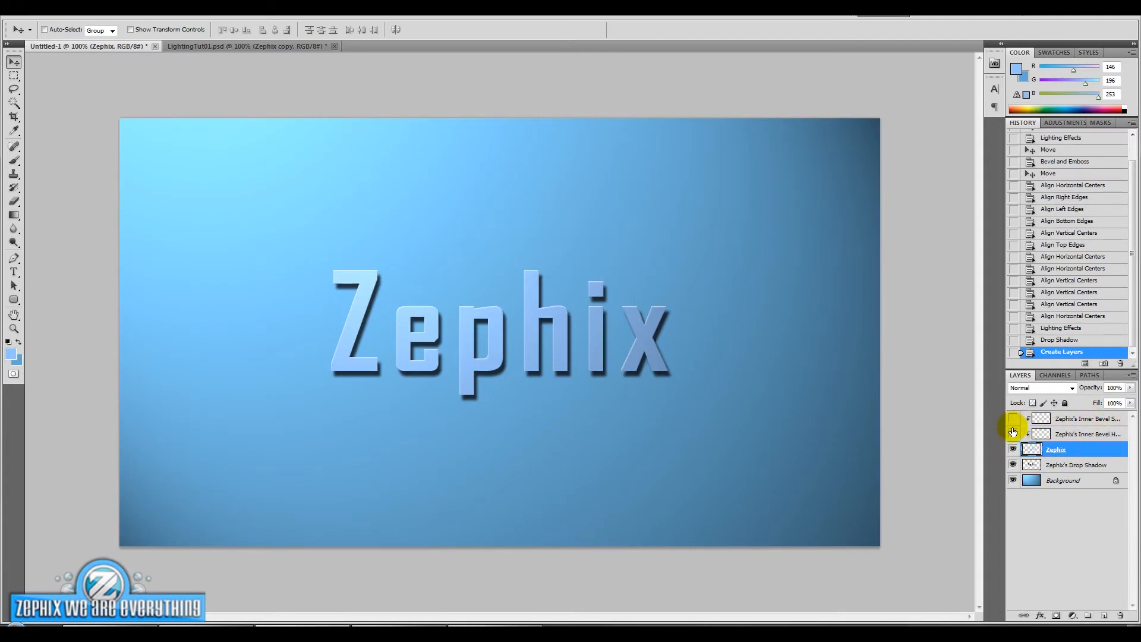
pyautogui.click(1013, 433)
pyautogui.click(1013, 449)
pyautogui.click(1012, 464)
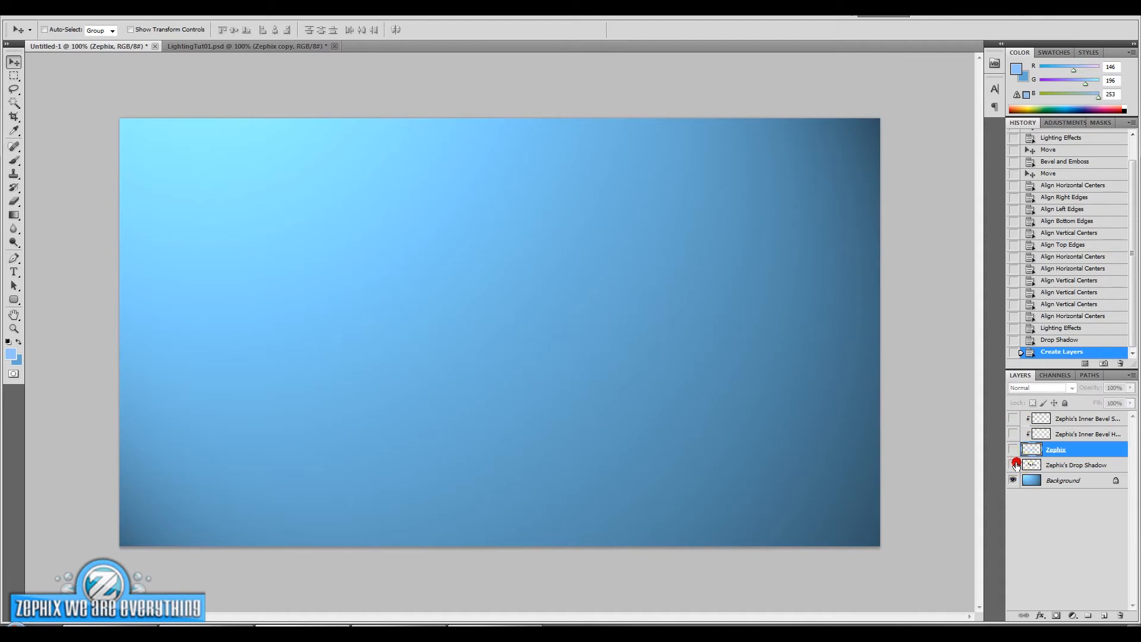
pyautogui.click(1013, 449)
pyautogui.click(1013, 435)
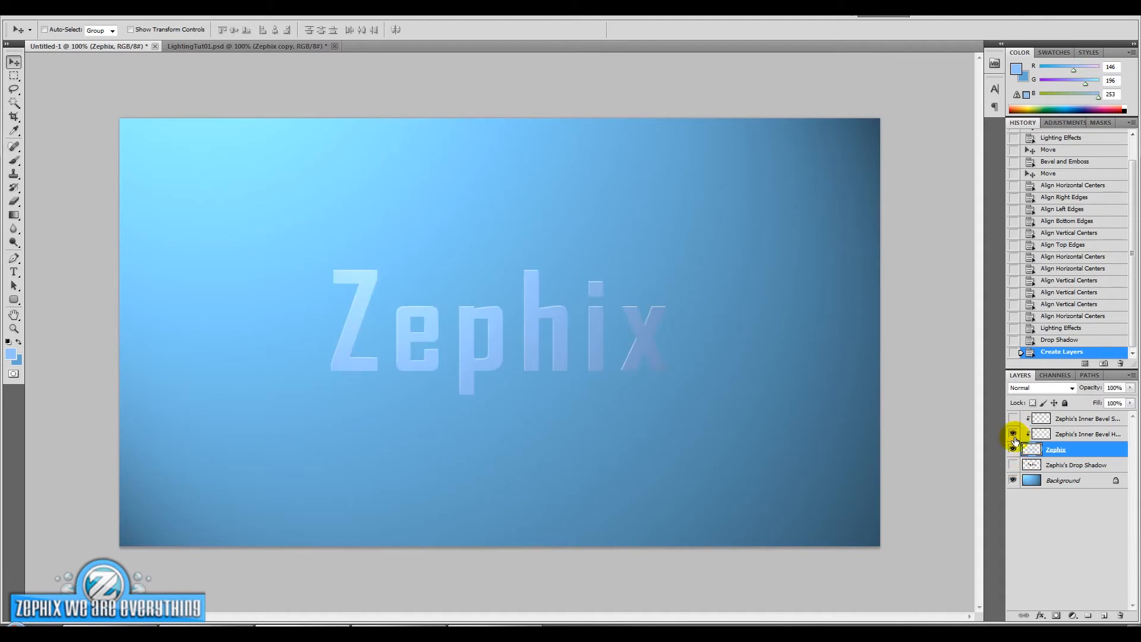
pyautogui.click(1011, 420)
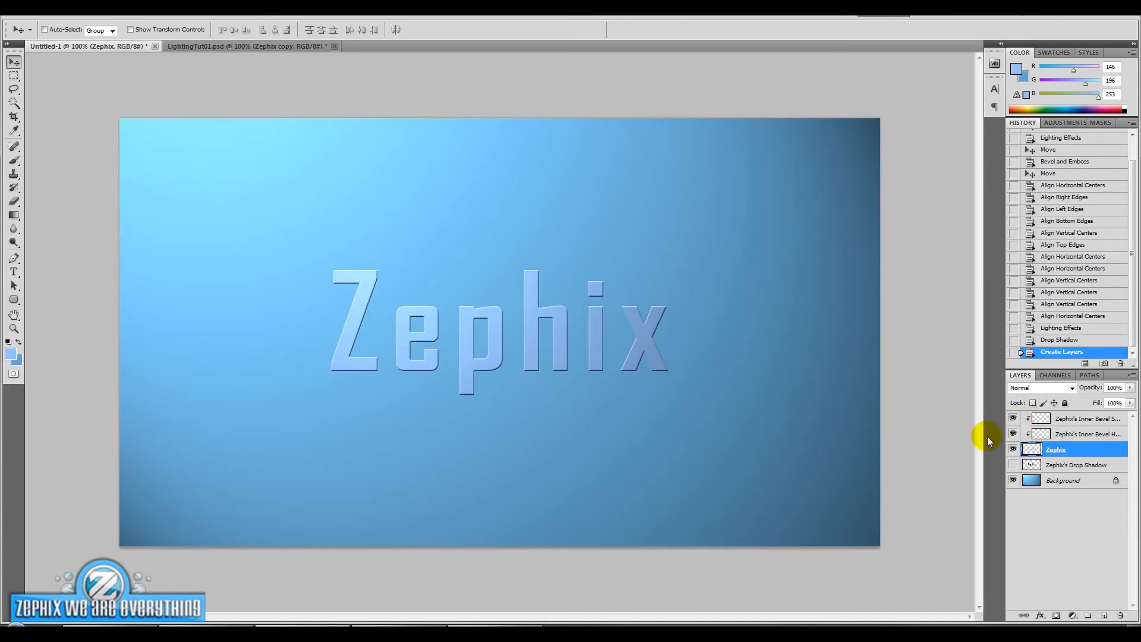
# Toggle the drop shadow layer's visibility to compare the text with and without it, leaving it shown
pyautogui.click(1012, 464)
pyautogui.click(1013, 464)
pyautogui.click(1013, 465)
pyautogui.click(1013, 465)
pyautogui.click(1014, 466)
pyautogui.click(1014, 466)
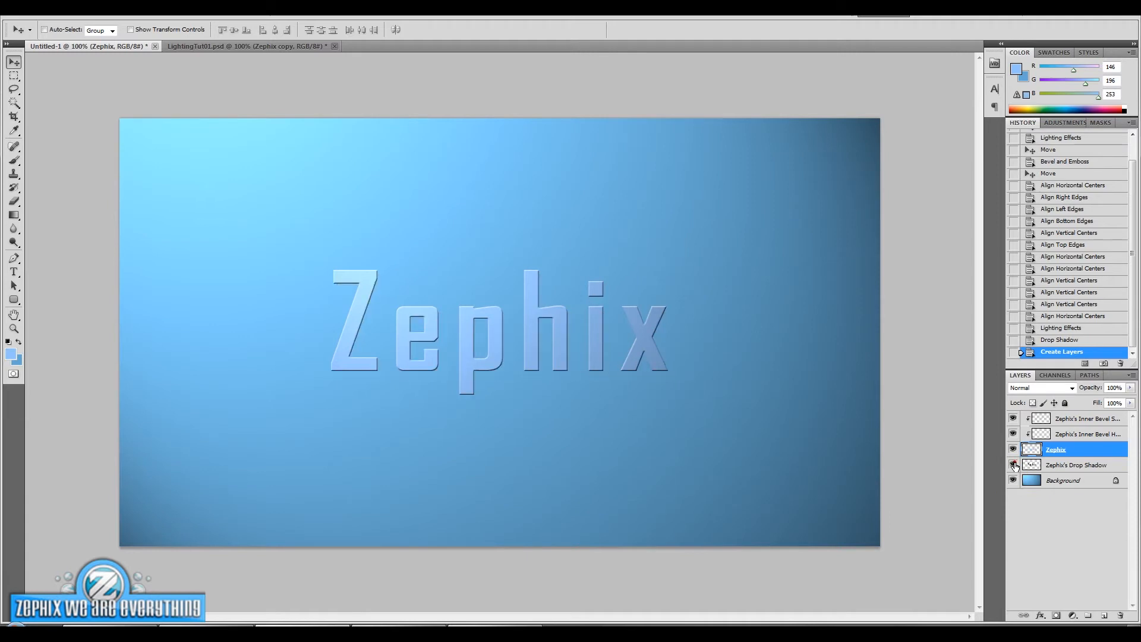
pyautogui.click(1013, 466)
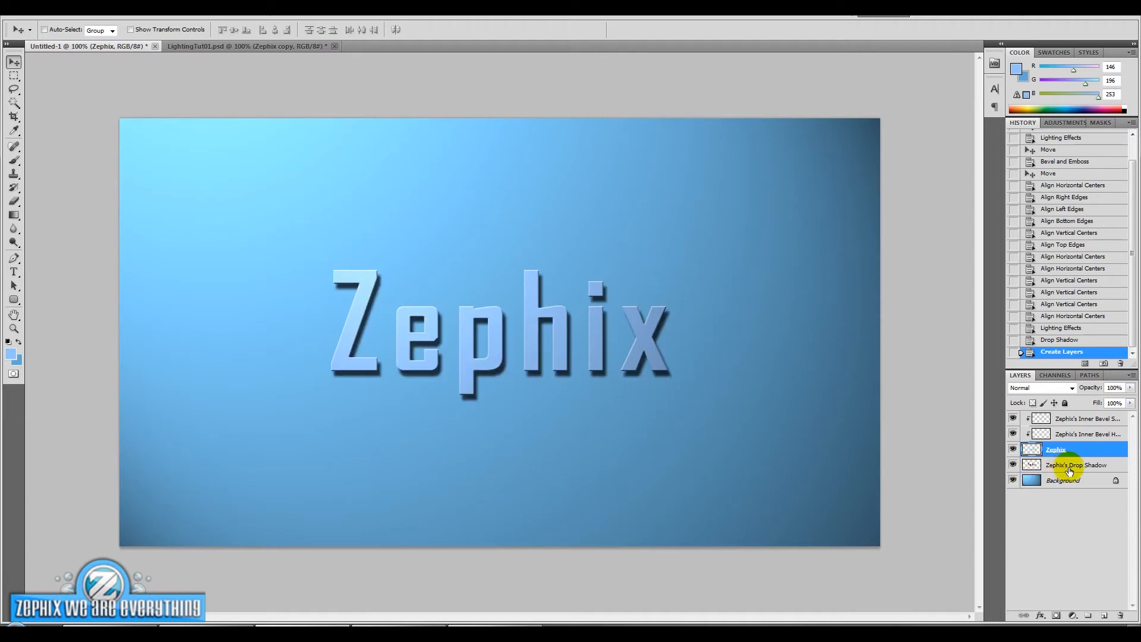
# Apply a Motion Blur to the Zephix drop shadow layer with an angle of -24° and a distance of 27 pixels
pyautogui.click(1013, 465)
pyautogui.click(1013, 465)
pyautogui.click(1100, 472)
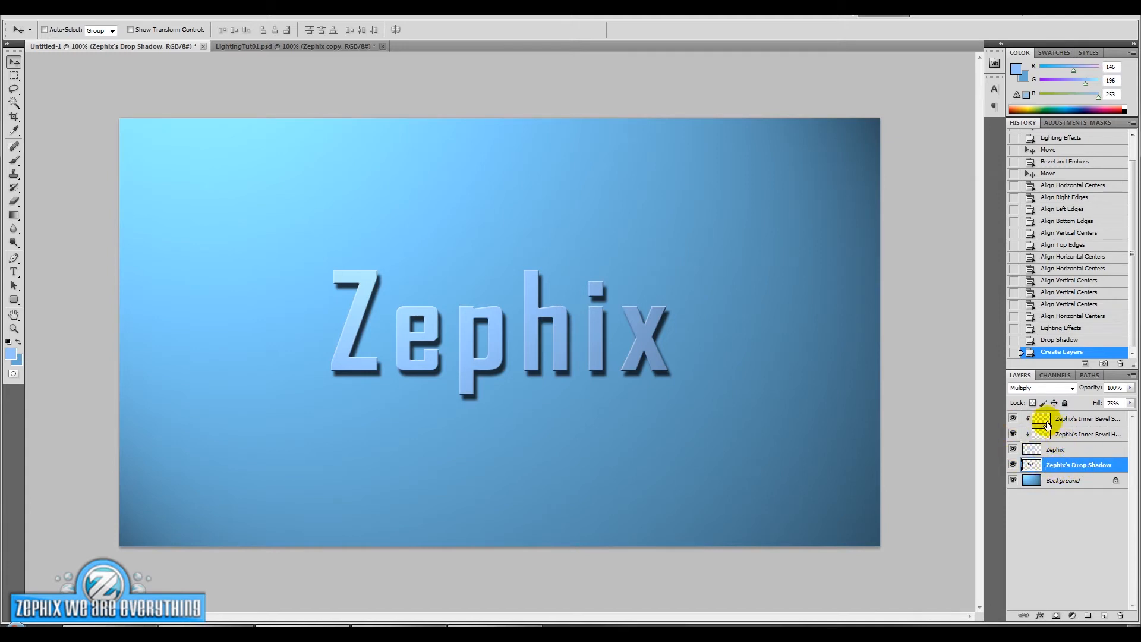
pyautogui.click(1073, 465)
pyautogui.click(165, 14)
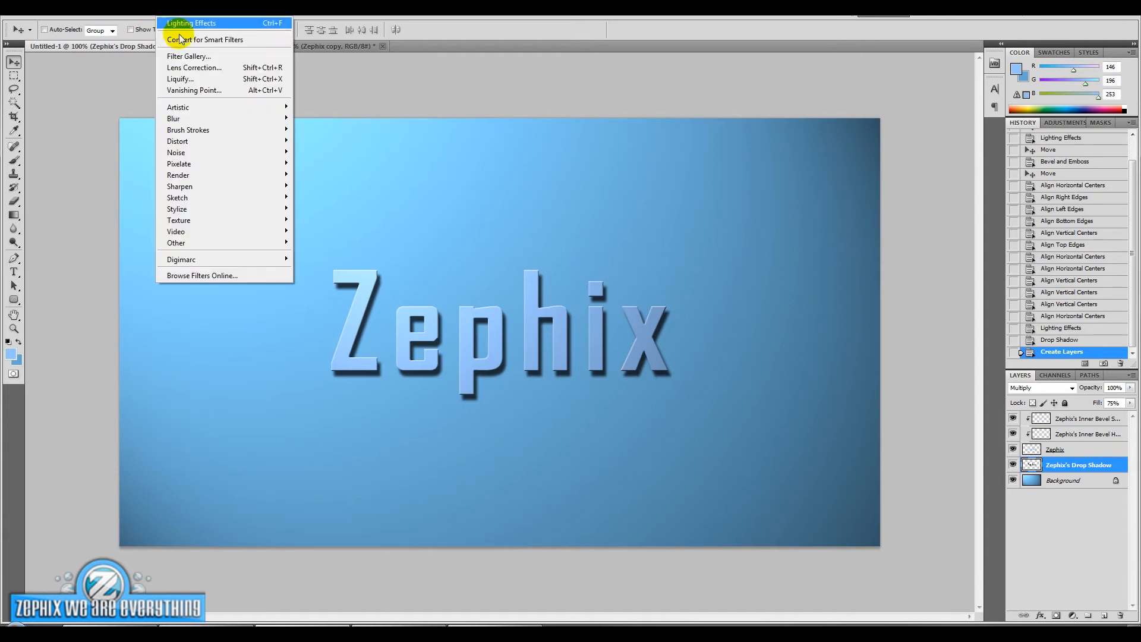
pyautogui.moveTo(196, 117)
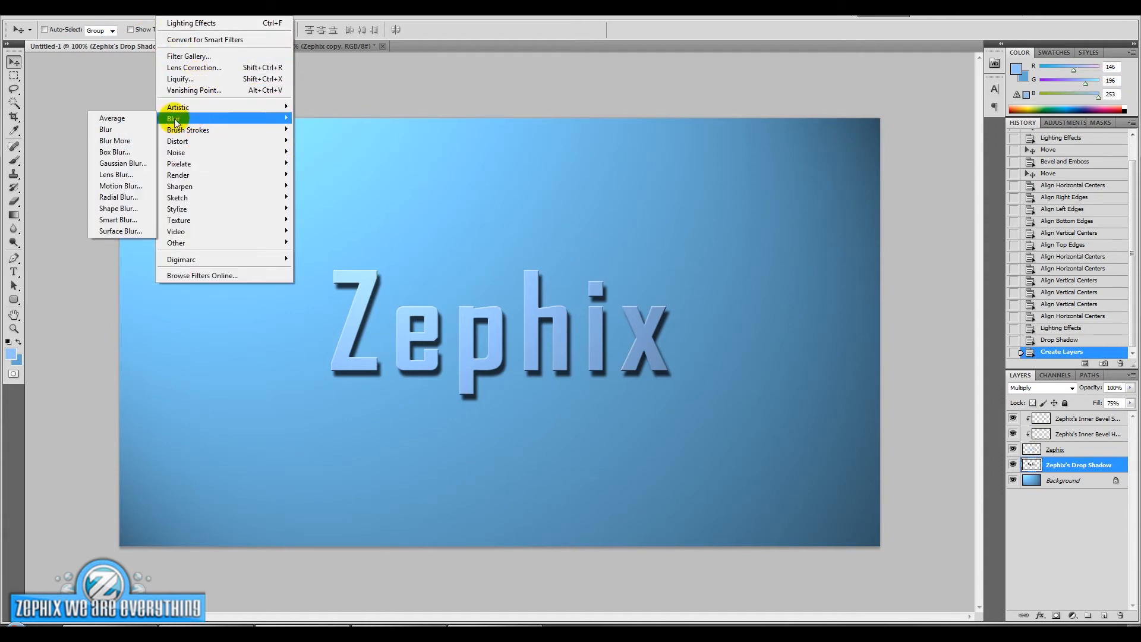
pyautogui.click(119, 186)
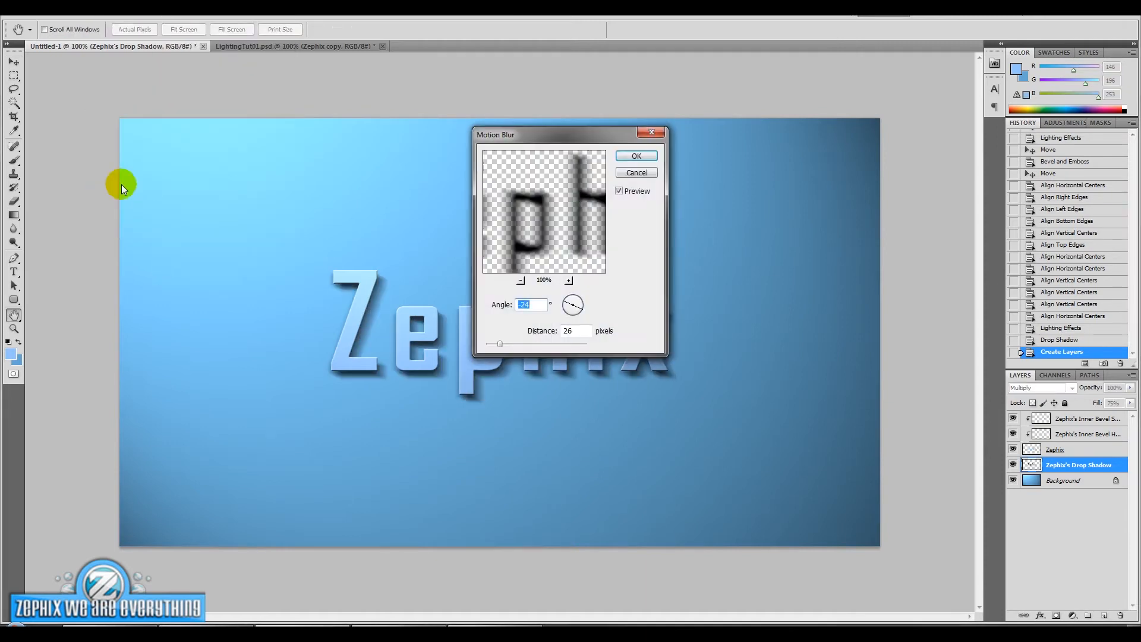
pyautogui.moveTo(534, 137); pyautogui.dragTo(772, 197)
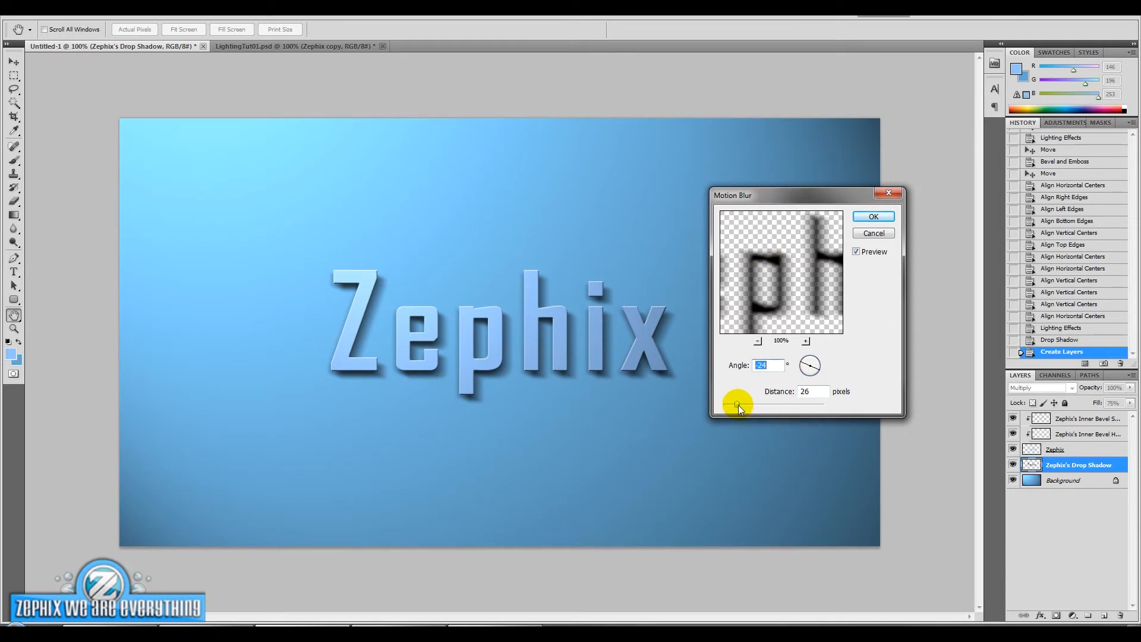
pyautogui.moveTo(741, 406); pyautogui.dragTo(742, 405)
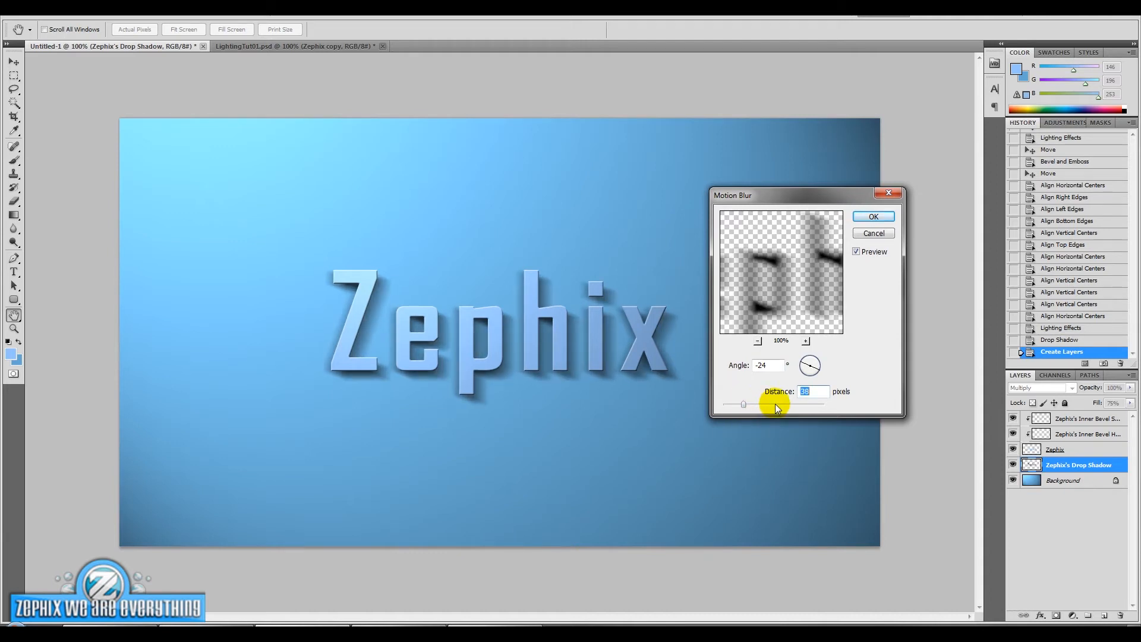
pyautogui.press('Down')
pyautogui.press('Down')
pyautogui.press('Down')
pyautogui.press('Down')
pyautogui.press('Down')
pyautogui.press('Down')
pyautogui.press('Down')
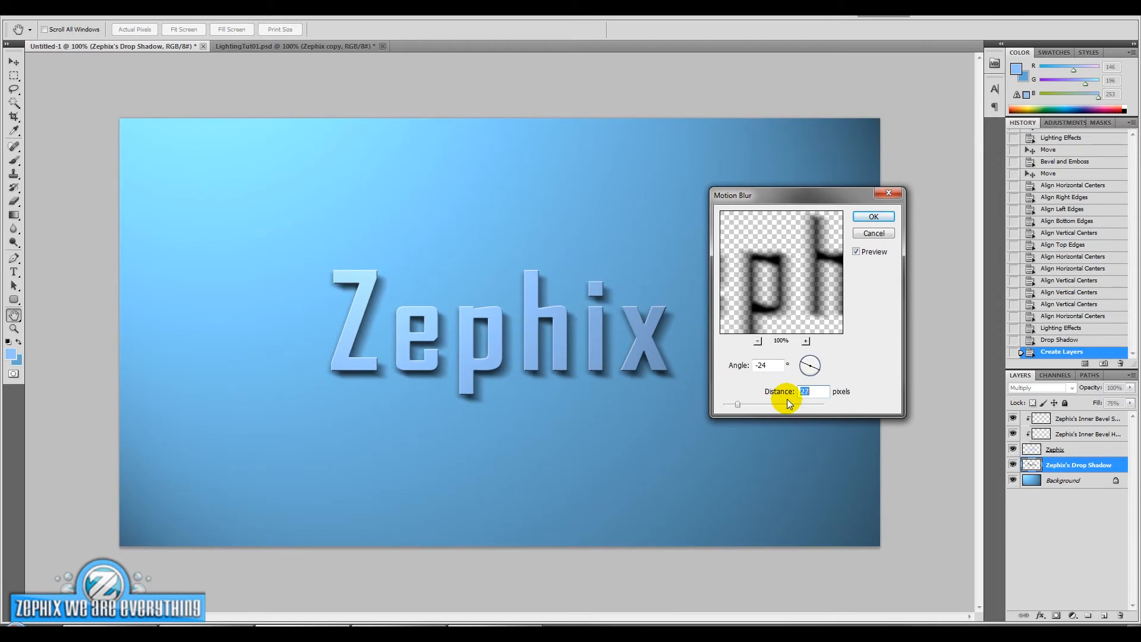
pyautogui.press('Up')
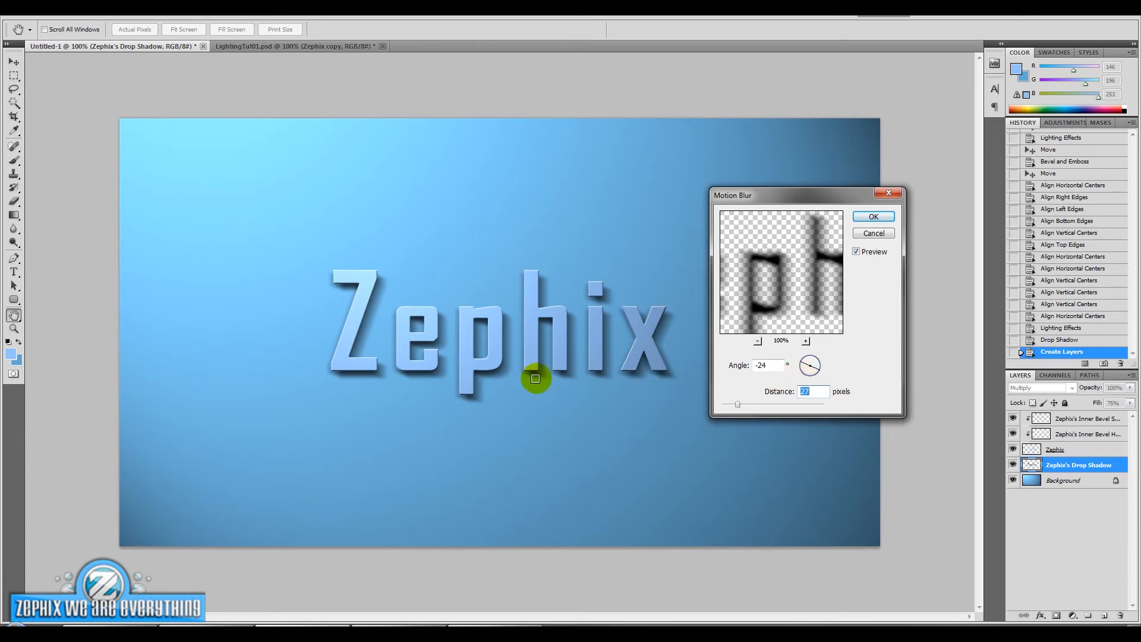
pyautogui.moveTo(823, 195); pyautogui.dragTo(793, 294)
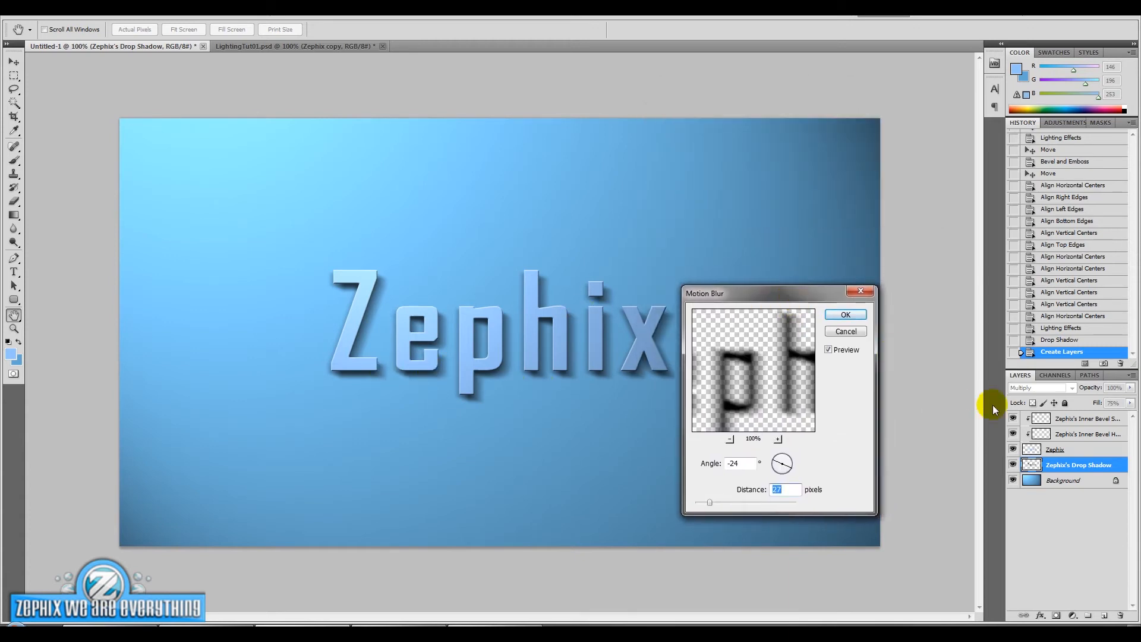
pyautogui.click(844, 314)
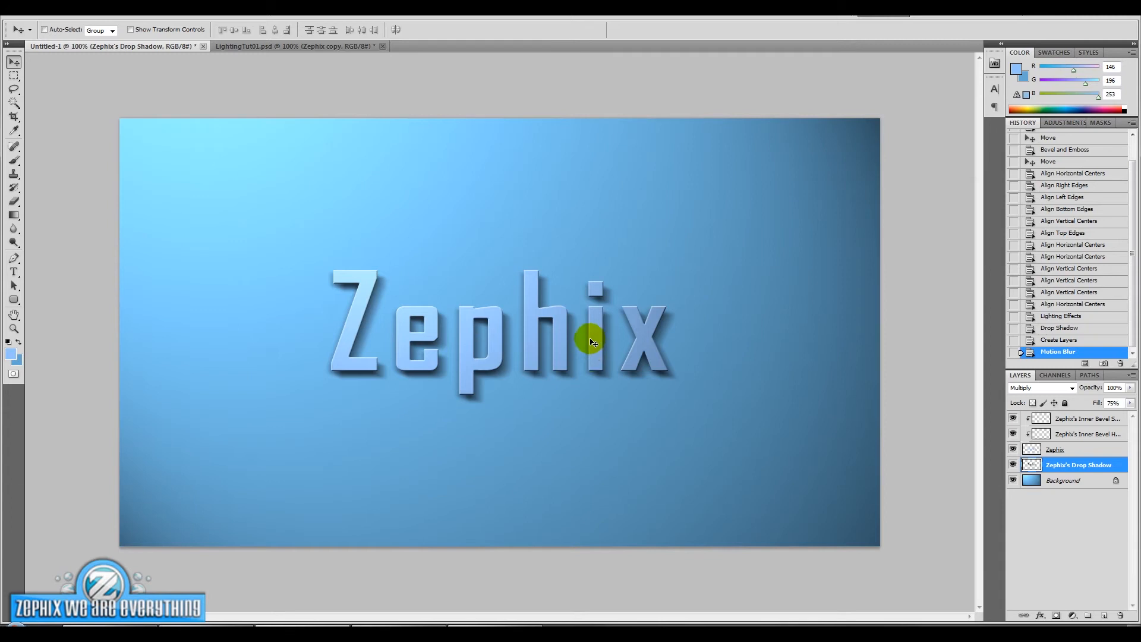
# Soften the Zephix drop shadow layer further with a slight Gaussian Blur, trying smaller and larger radii before applying it
pyautogui.rightClick(1116, 470)
pyautogui.click(828, 166)
pyautogui.click(174, 14)
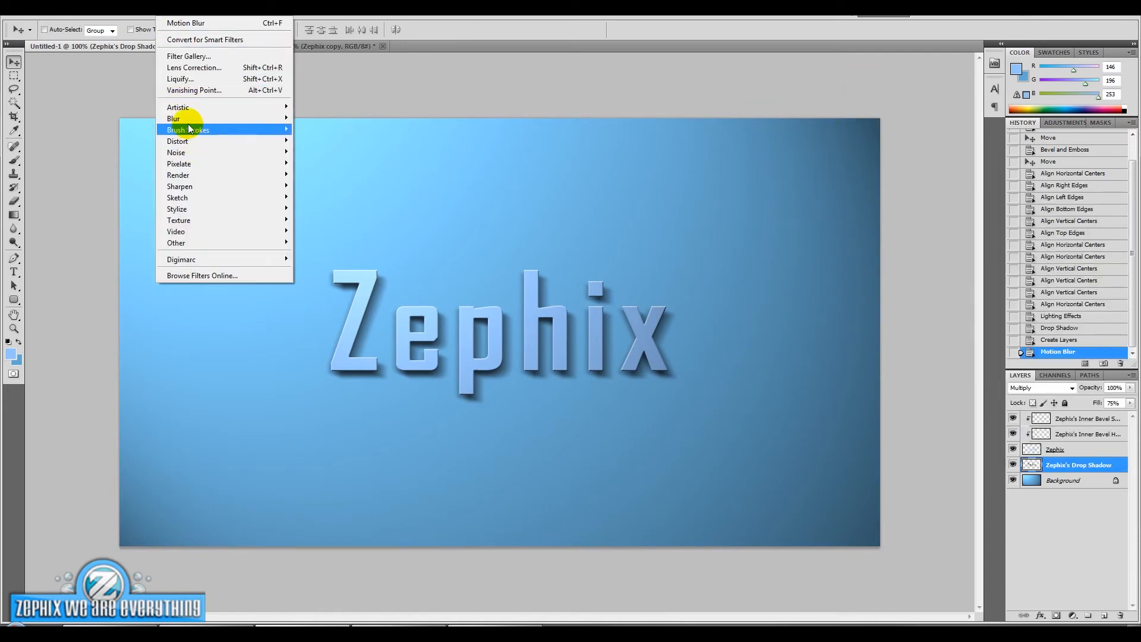
pyautogui.moveTo(187, 120)
pyautogui.click(118, 164)
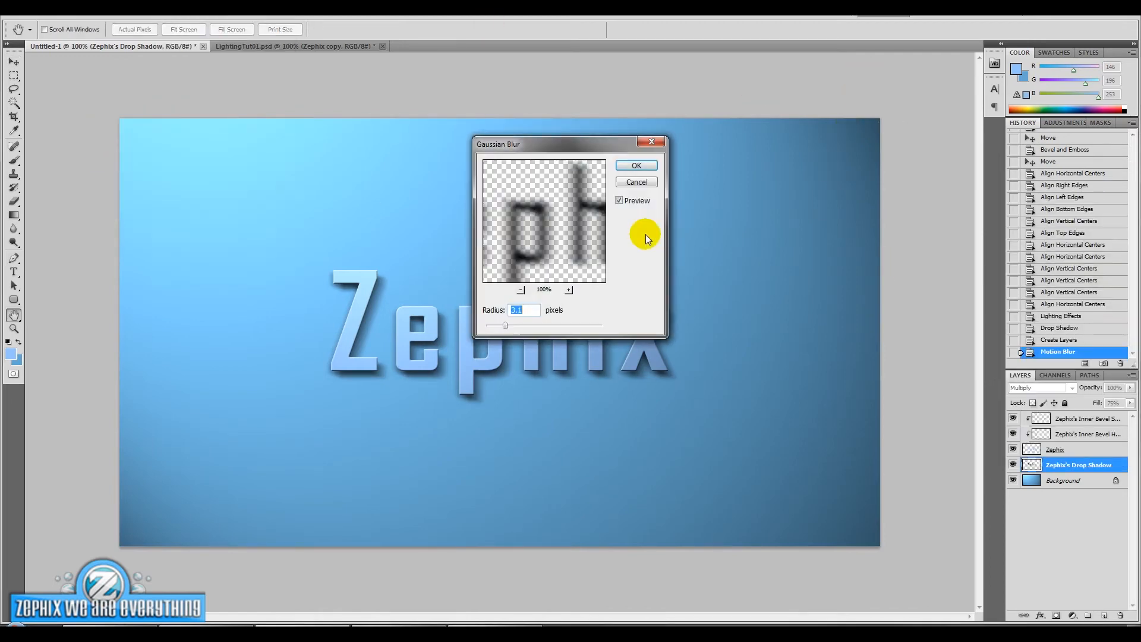
pyautogui.moveTo(571, 149); pyautogui.dragTo(808, 225)
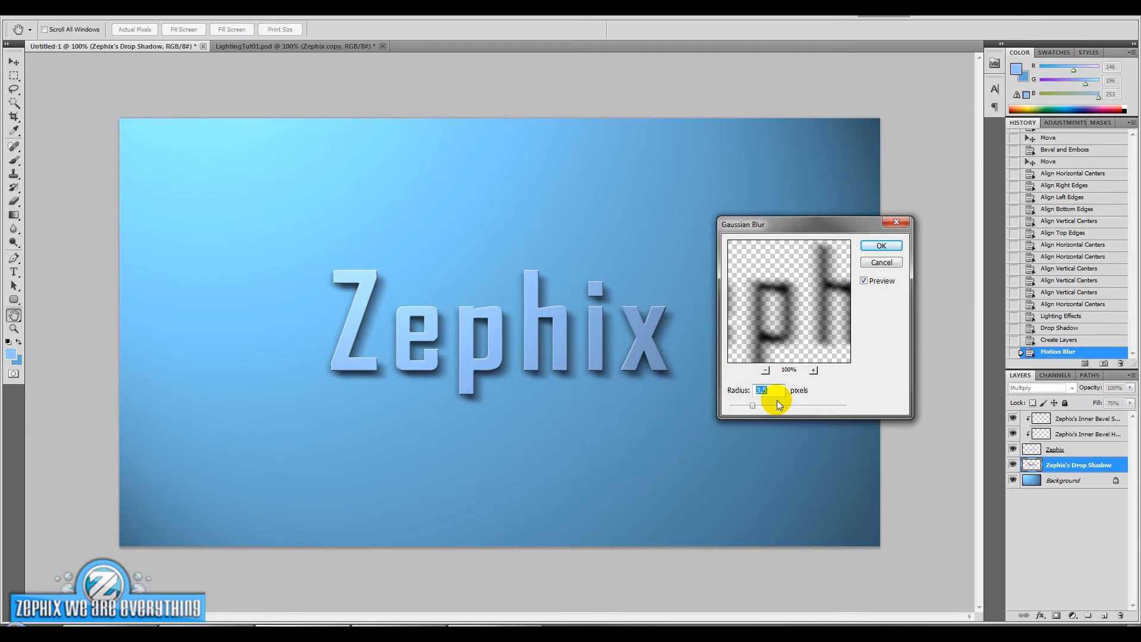
pyautogui.scroll(14, 779, 404)
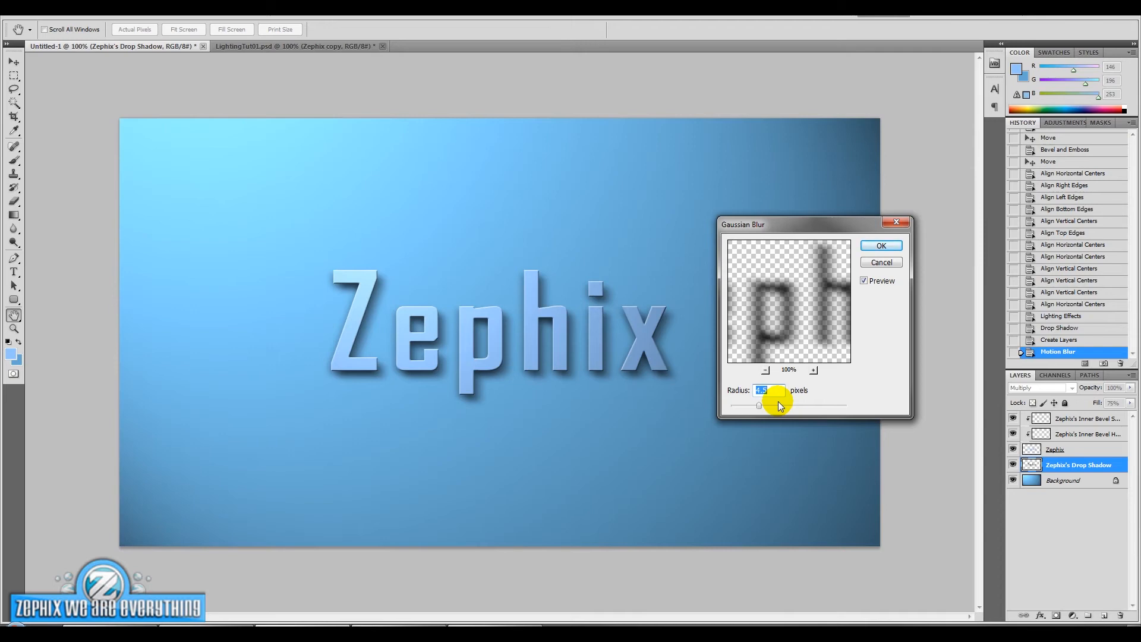
pyautogui.scroll(-5, 780, 405)
pyautogui.scroll(-13, 776, 404)
pyautogui.scroll(-1, 776, 404)
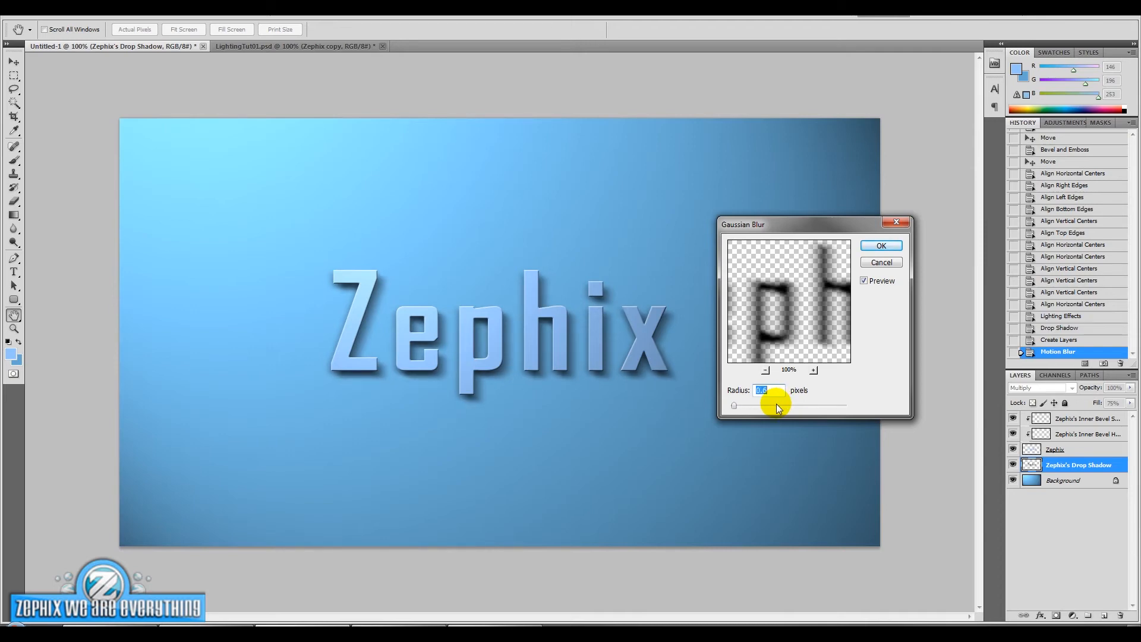
pyautogui.scroll(10, 775, 405)
pyautogui.scroll(14, 776, 405)
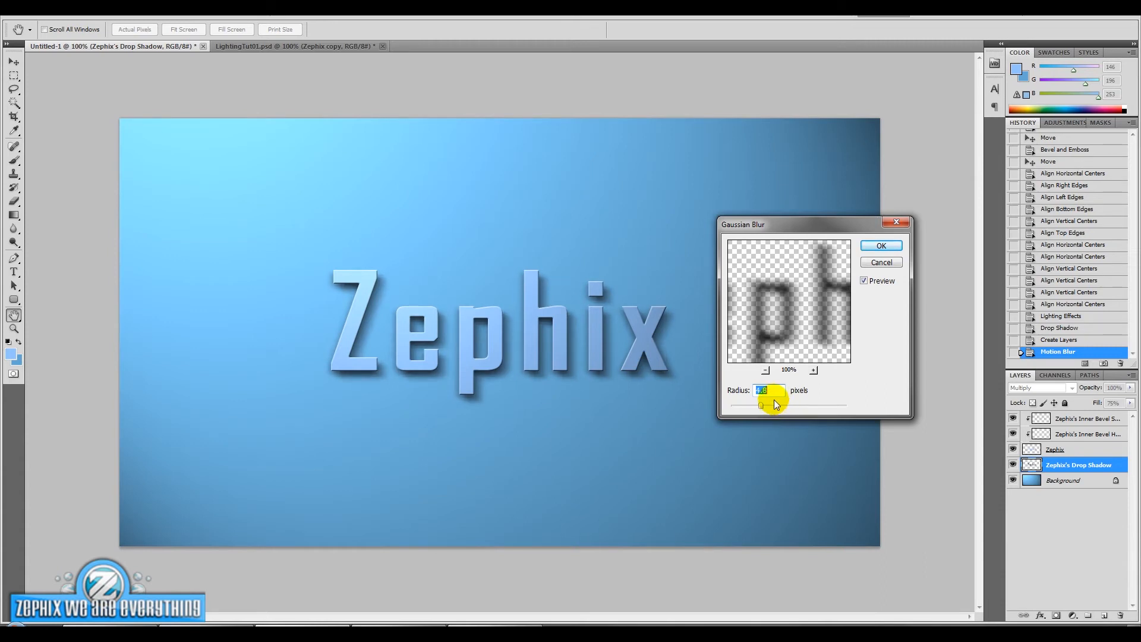
pyautogui.scroll(-7, 776, 401)
pyautogui.click(881, 246)
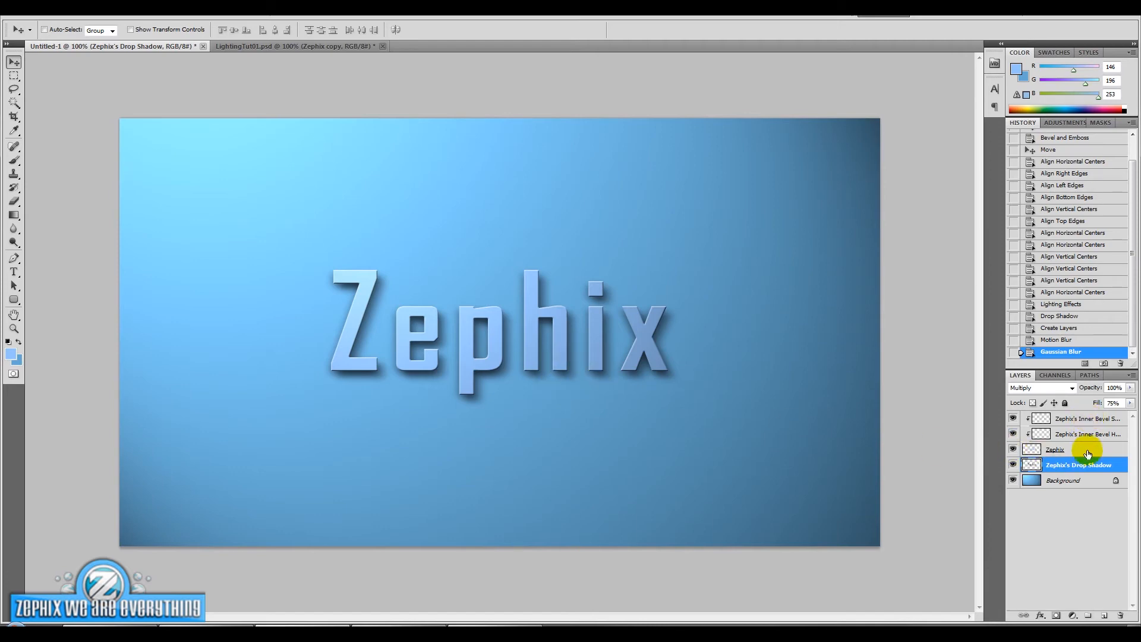
# Create a new layer group, move the two bevel layers, the Zephix layer and its drop shadow into it, and collapse it
pyautogui.click(1085, 544)
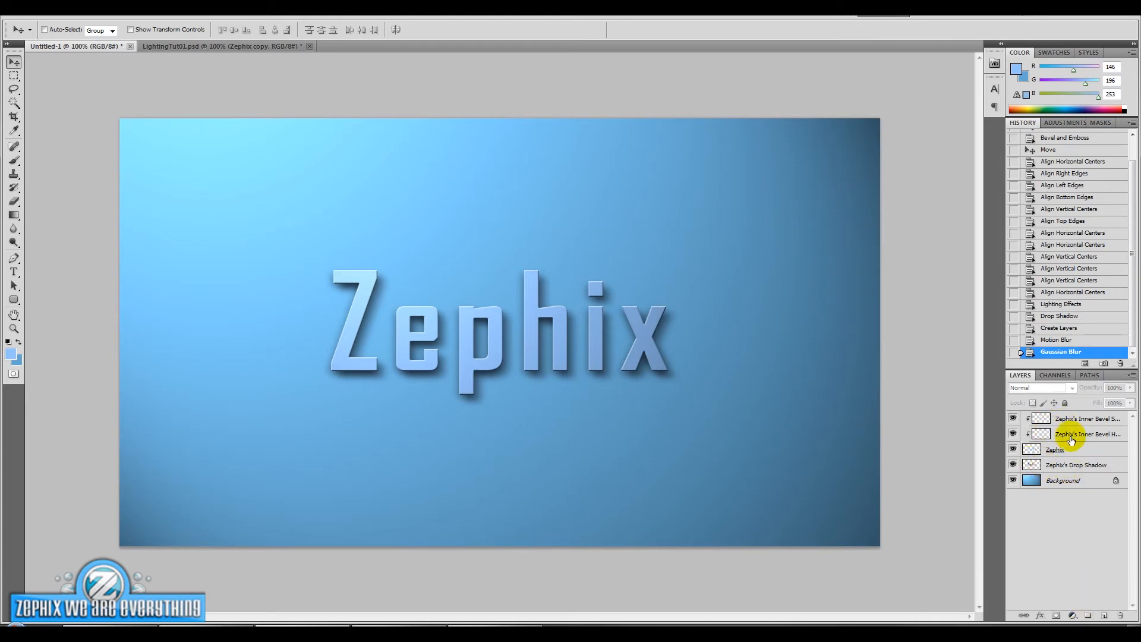
pyautogui.click(1088, 615)
pyautogui.click(1063, 424)
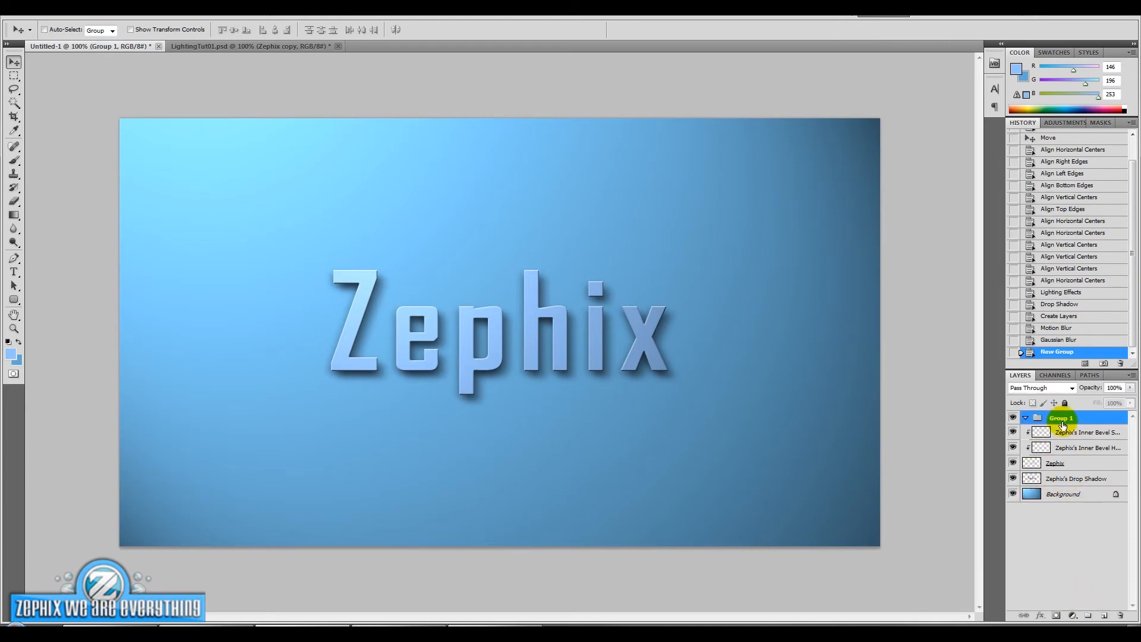
pyautogui.click(1069, 478)
pyautogui.keyDown('shift'); pyautogui.click(1067, 432); pyautogui.keyUp('shift')
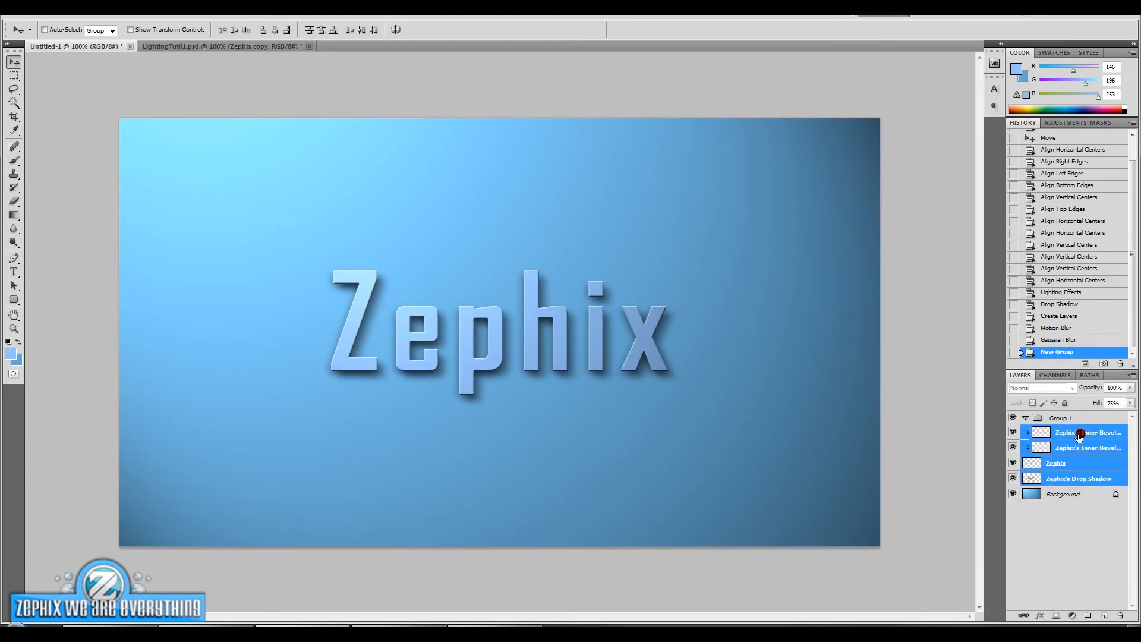
pyautogui.moveTo(1066, 433); pyautogui.dragTo(1072, 425)
pyautogui.click(1025, 418)
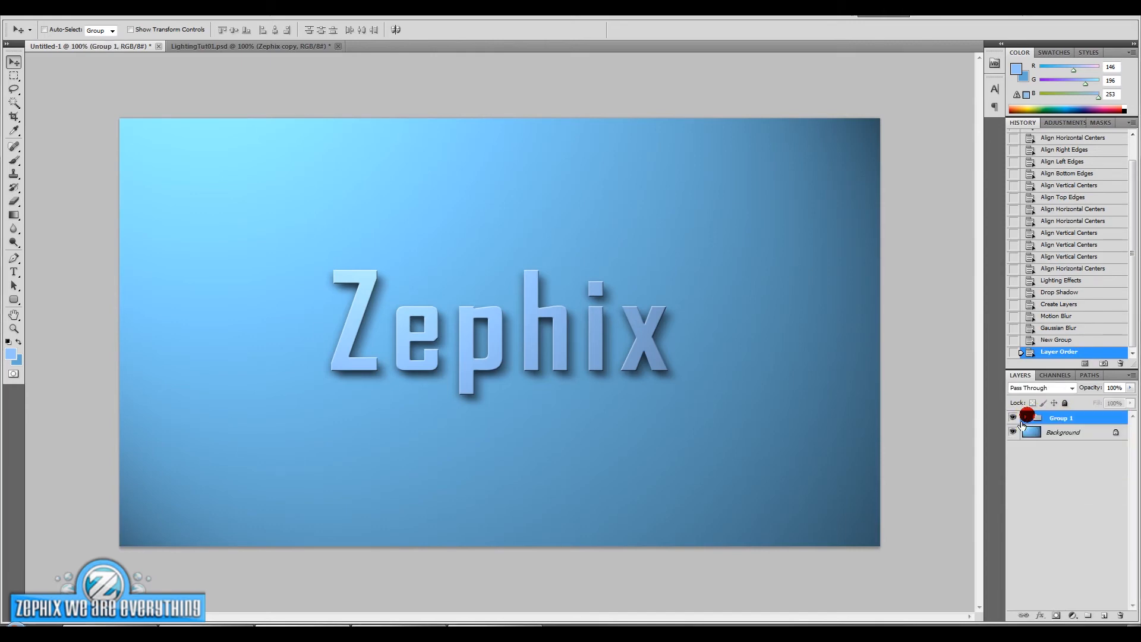
# Rename the new layer group to "what"
pyautogui.doubleClick(1062, 418)
pyautogui.write('what')
pyautogui.press('Return')
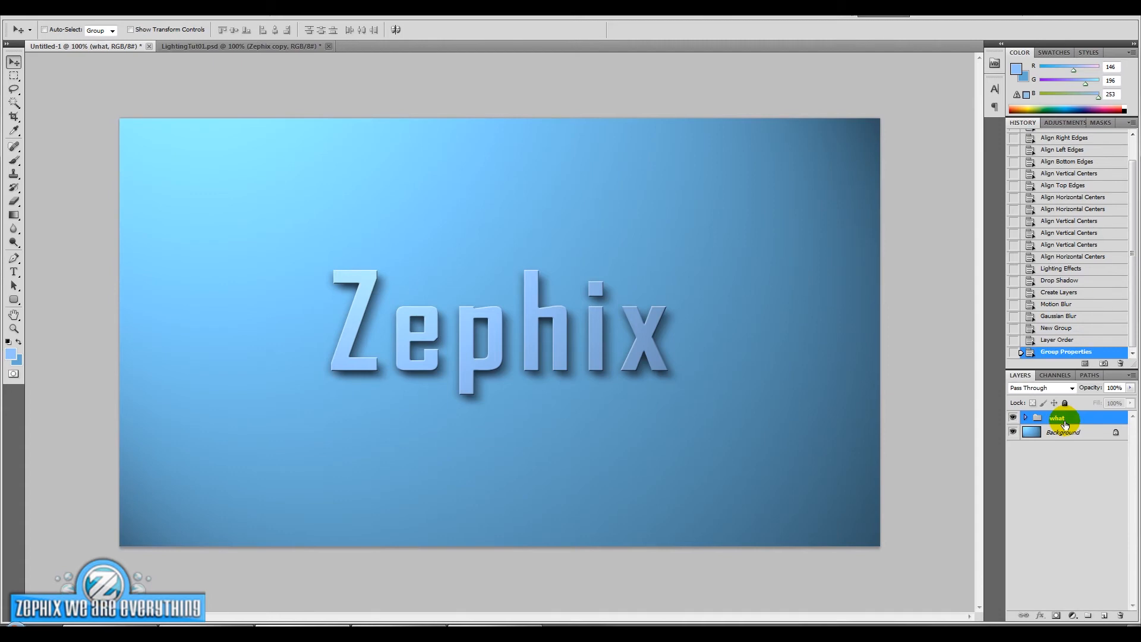
# Toggle the "what" group's visibility off and on to compare the background with and without the text, leaving it shown
pyautogui.click(1014, 419)
pyautogui.click(1013, 418)
pyautogui.click(1014, 418)
pyautogui.click(1013, 418)
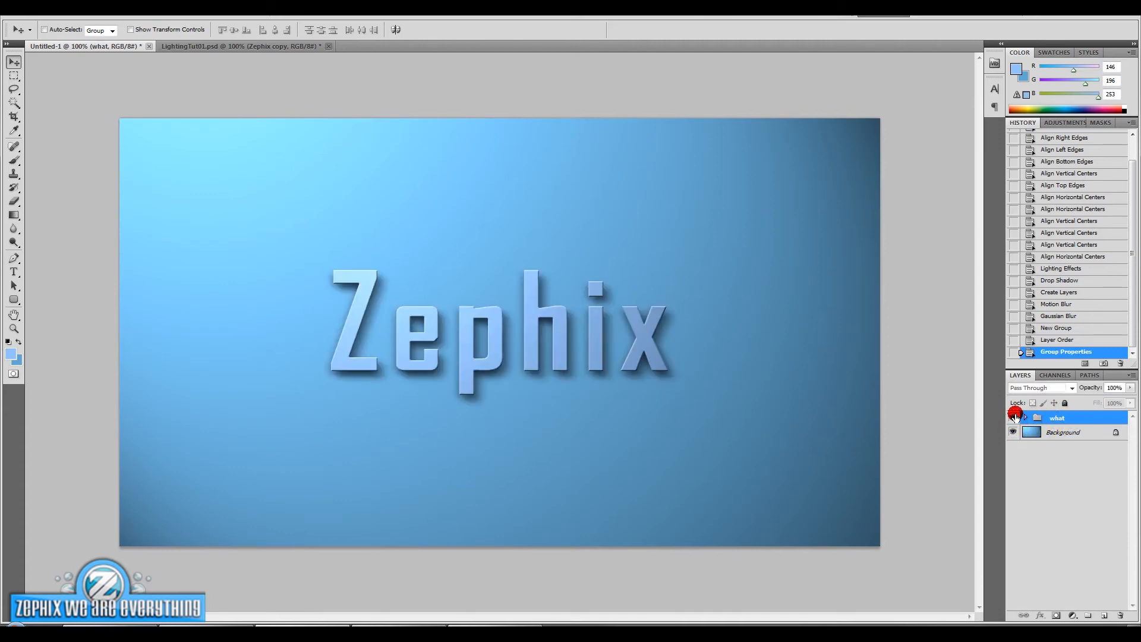